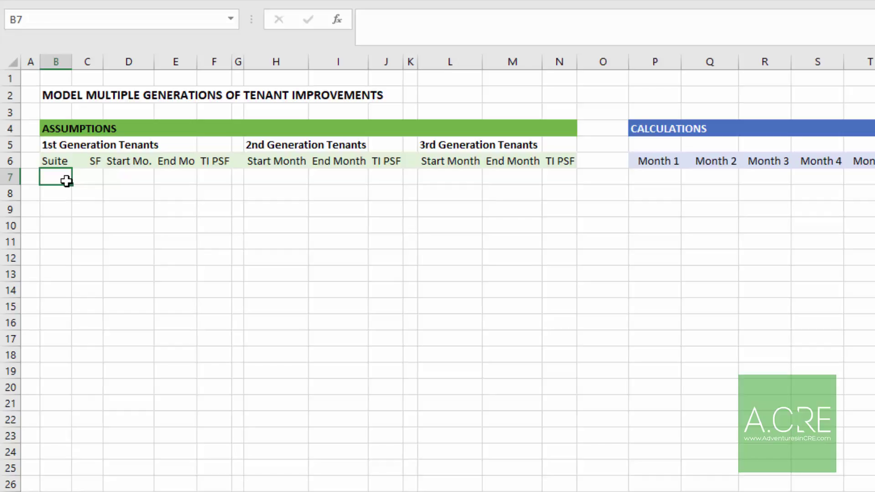
# Enter suite numbers 100, 101 and 102 down B7:B9
pyautogui.hotkey('shift', 'Down')
pyautogui.hotkey('shift', 'Down')
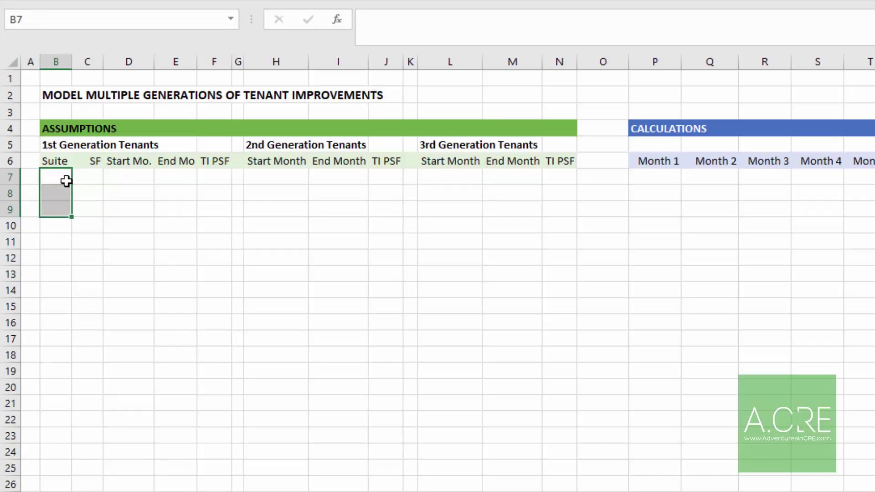
pyautogui.hotkey('shift', 'Up')
pyautogui.hotkey('shift', 'Up')
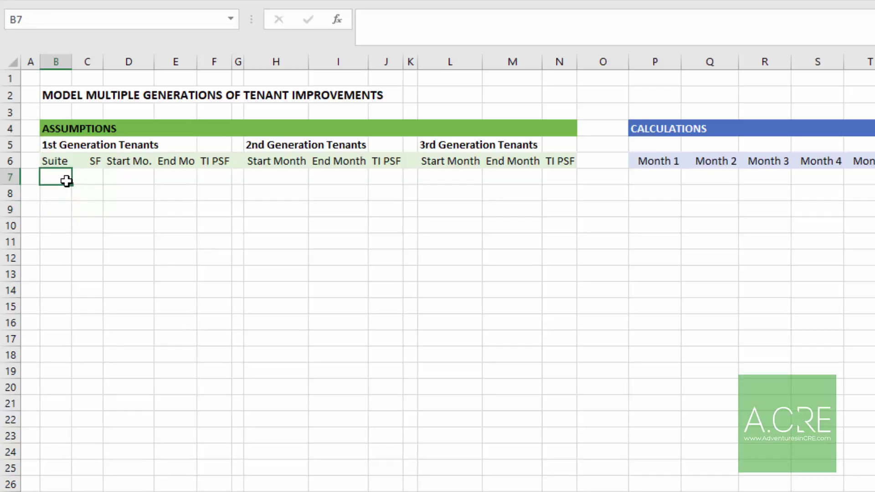
pyautogui.write('100')
pyautogui.press('Return')
pyautogui.write('101')
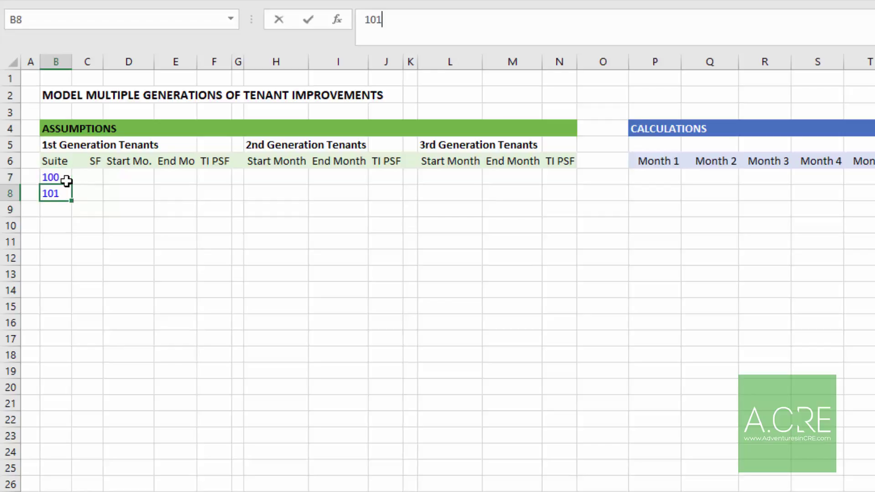
pyautogui.press('Return')
pyautogui.write('102')
pyautogui.press('Return')
# Enter square footage of 5,000, 2,500 and 1,500 for the three suites in C7:C9
pyautogui.press('Right')
pyautogui.press('Up')
pyautogui.press('Up')
pyautogui.press('Up')
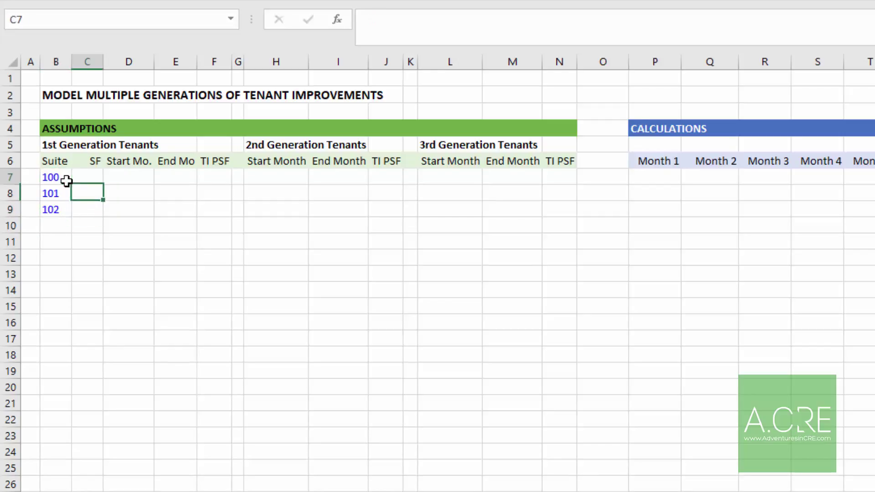
pyautogui.write('5,000')
pyautogui.press('Return')
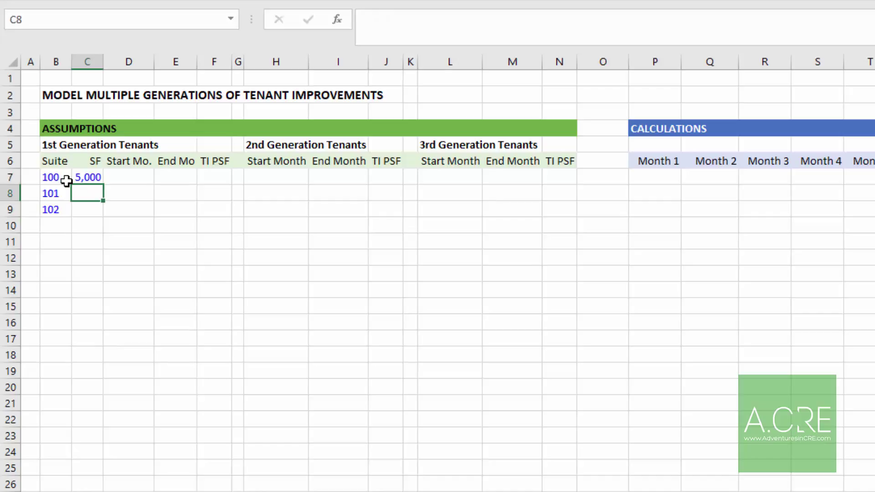
pyautogui.write('2500')
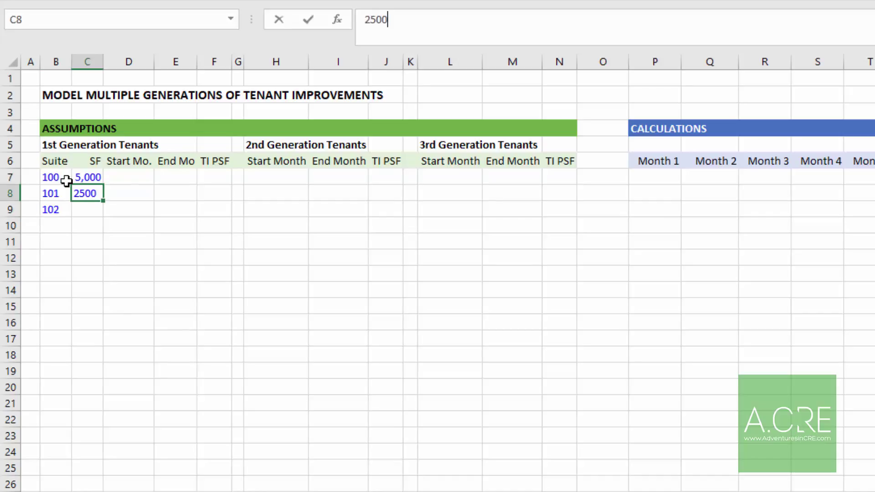
pyautogui.press('Return')
pyautogui.write('1,500')
pyautogui.press('Return')
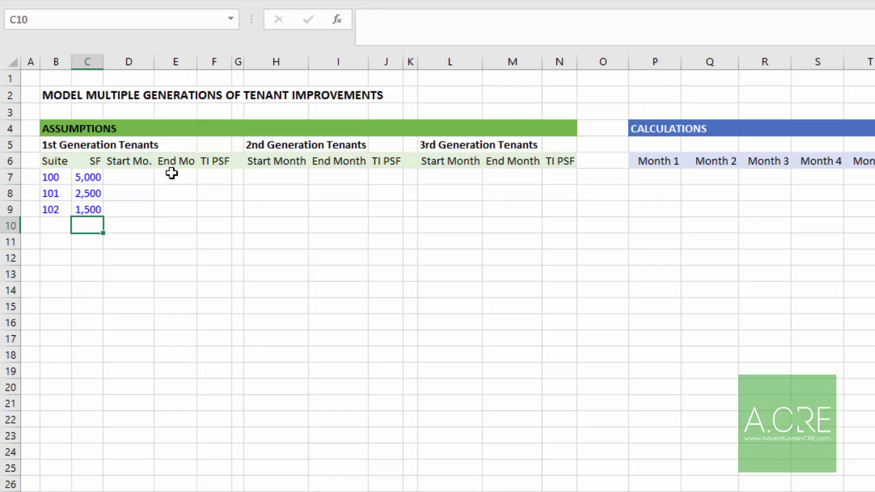
# Fill start month 0 into D7:D8 at once with Ctrl+Enter, then enter 6 in D9
pyautogui.press('Up')
pyautogui.press('Right')
pyautogui.press('Right')
pyautogui.press('Up')
pyautogui.press('Up')
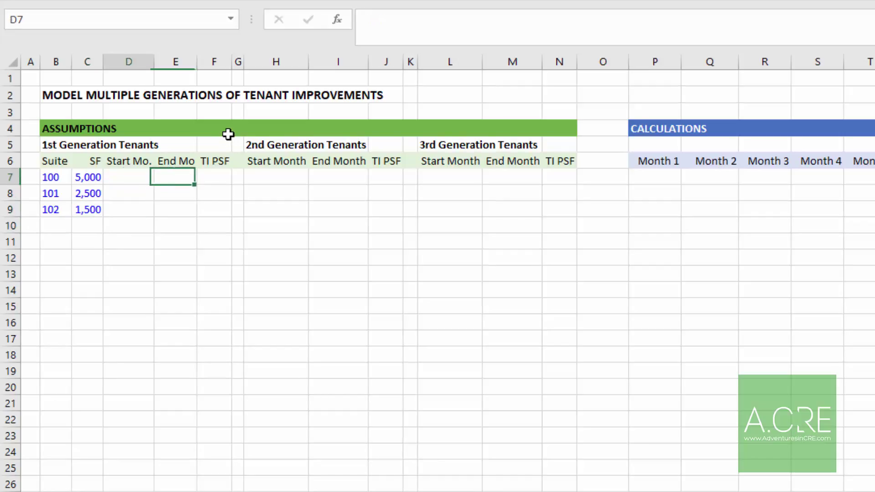
pyautogui.press('Left')
pyautogui.hotkey('shift', 'Down')
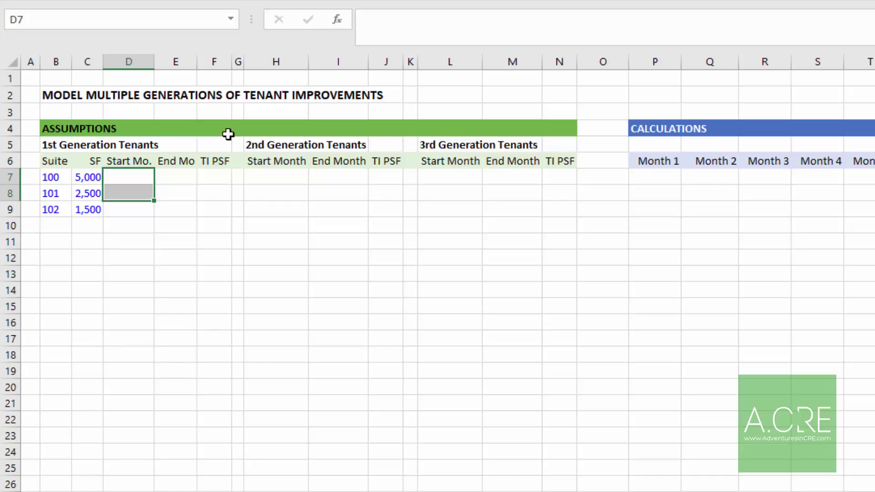
pyautogui.write('0')
pyautogui.hotkey('ctrl', 'Return')
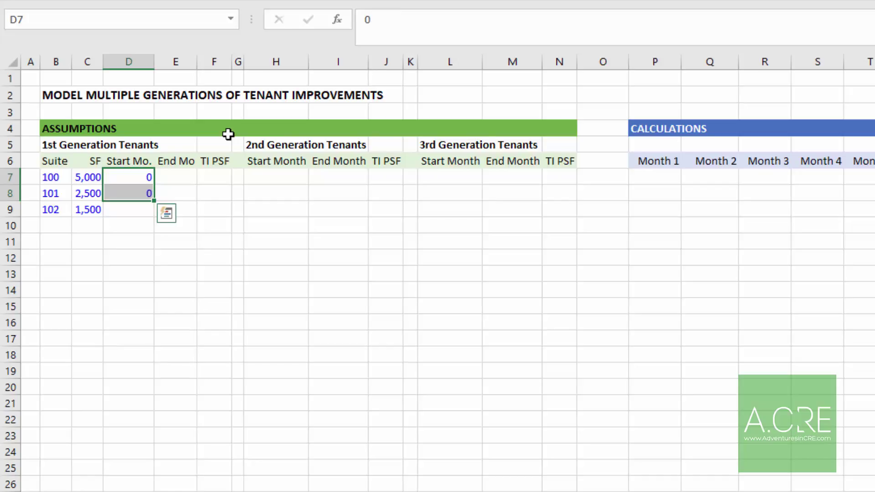
pyautogui.press('Down')
pyautogui.press('Down')
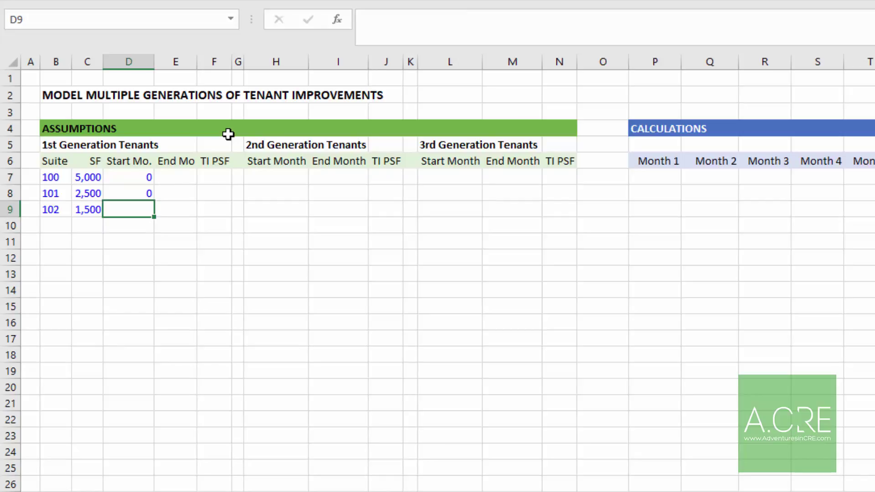
pyautogui.write('6')
pyautogui.press('Return')
pyautogui.press('Up')
# Enter end months 27 and 19 for suites 100 and 101 in E7:E8
pyautogui.press('Right')
pyautogui.press('Up')
pyautogui.press('Up')
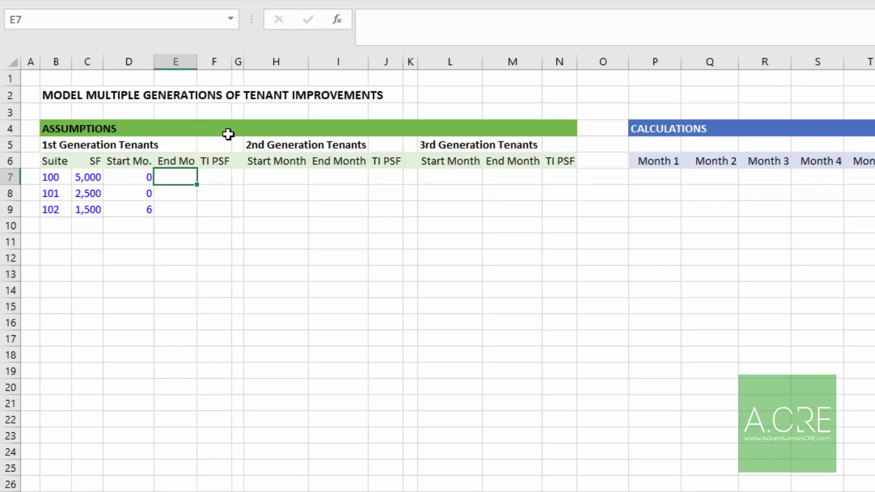
pyautogui.write('27')
pyautogui.press('Return')
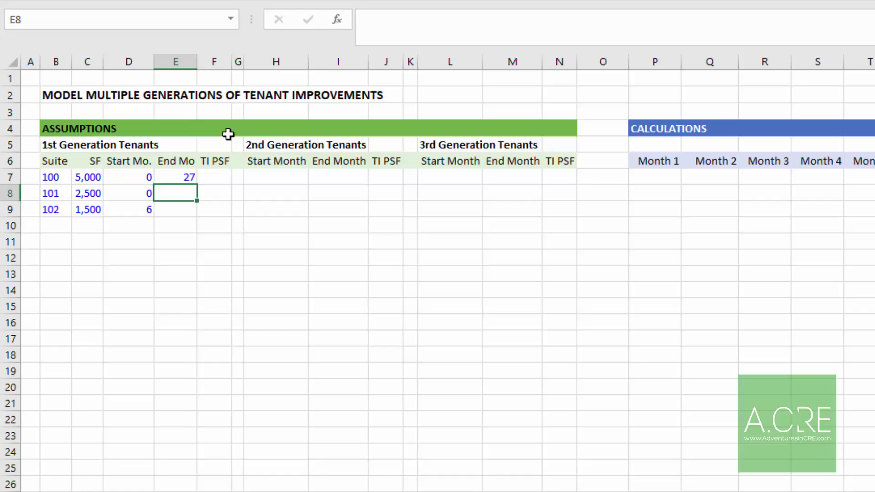
pyautogui.write('19')
pyautogui.press('Return')
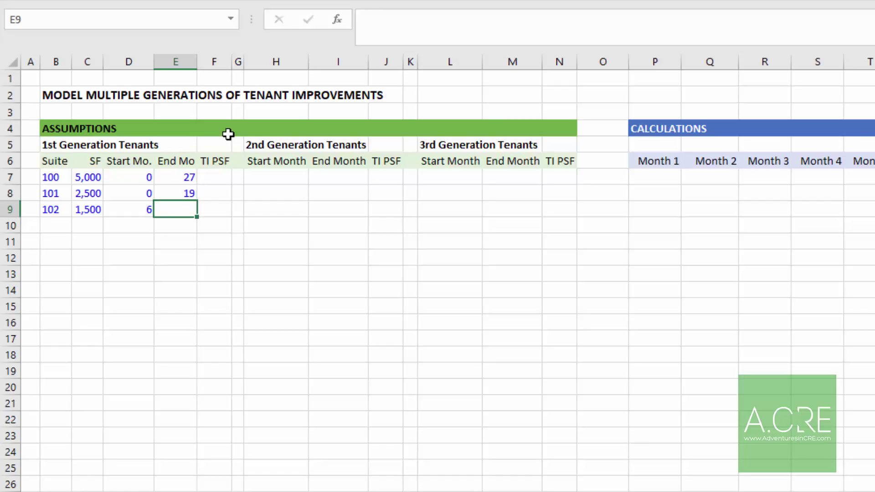
# Enter =D9+48-1 in E9 so suite 102 ends at month 53
pyautogui.write('=')
pyautogui.press('Left')
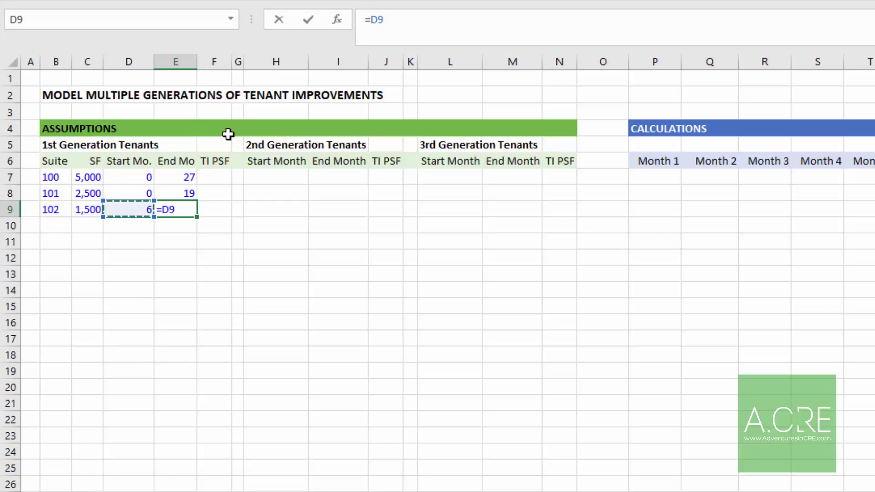
pyautogui.write('+48-1')
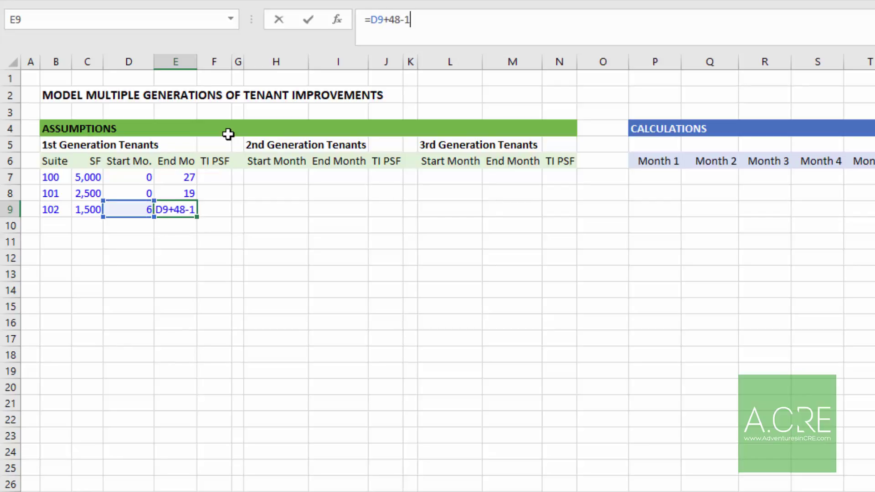
pyautogui.press('Return')
pyautogui.press('Up')
pyautogui.press('Left')
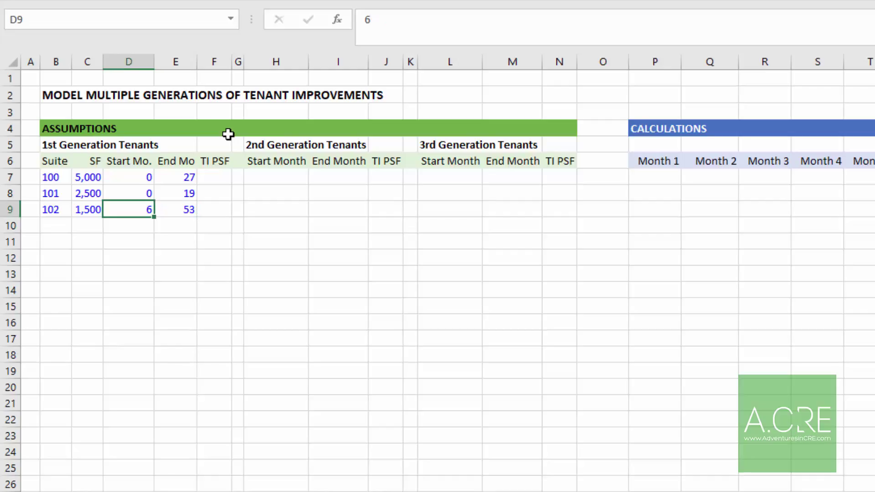
pyautogui.press('Right')
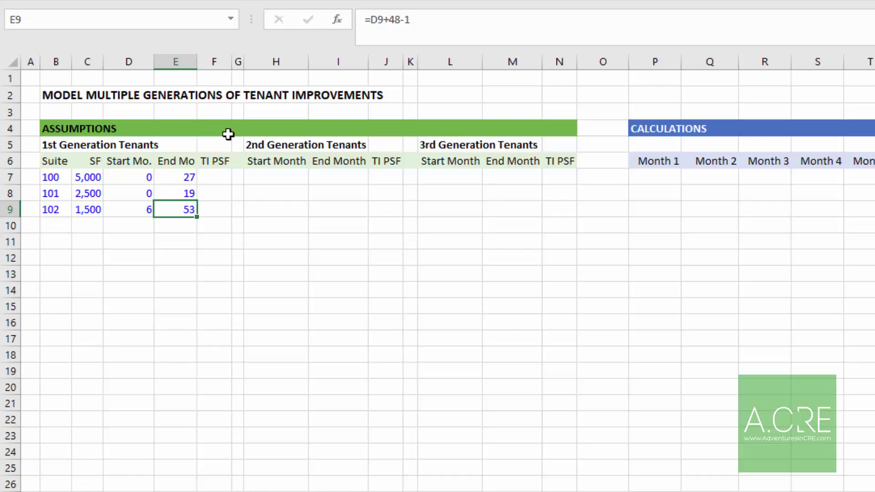
pyautogui.press('Left')
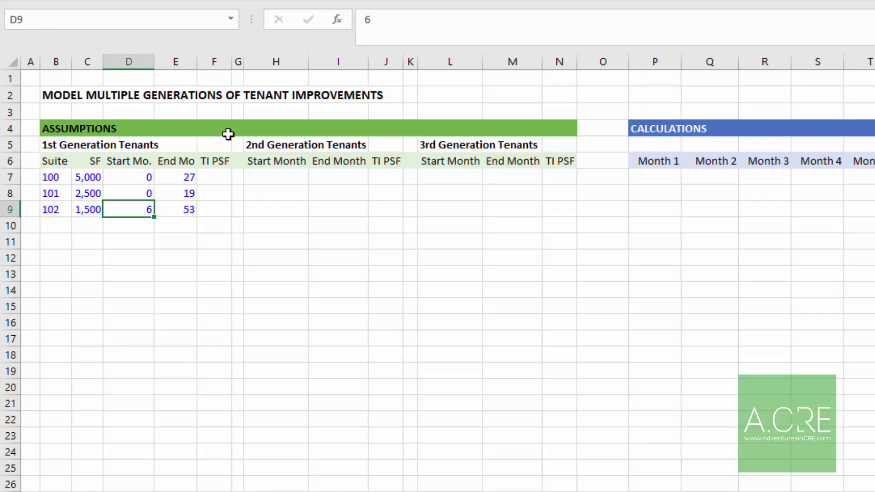
pyautogui.hotkey('shift', 'Right')
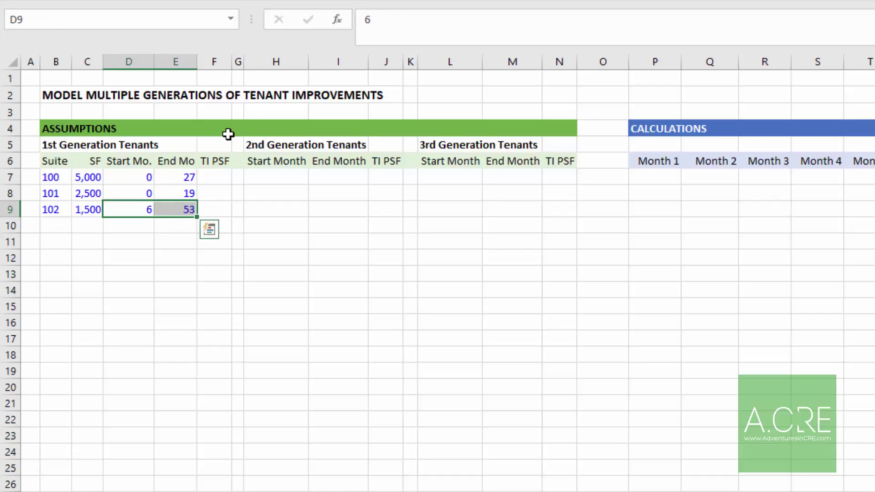
pyautogui.press('Right')
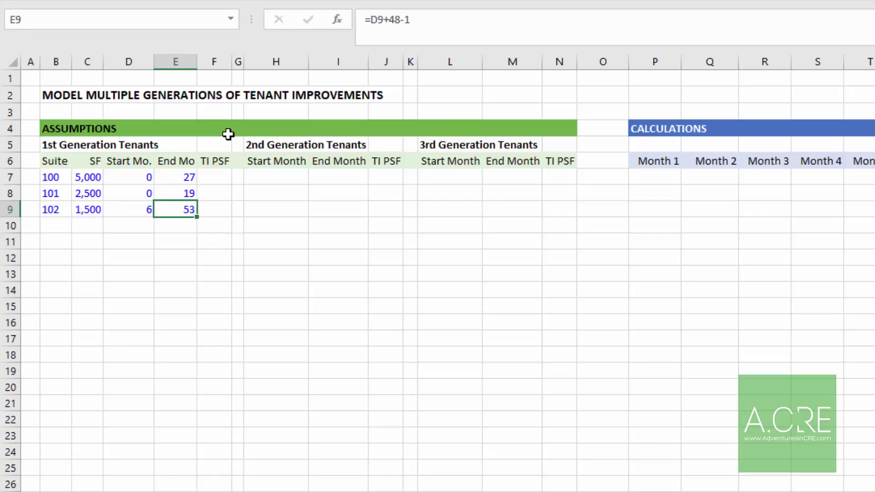
# Enter 25.00 TI per square foot for suite 100 in F7
pyautogui.press('Right')
pyautogui.press('Up')
pyautogui.press('Up')
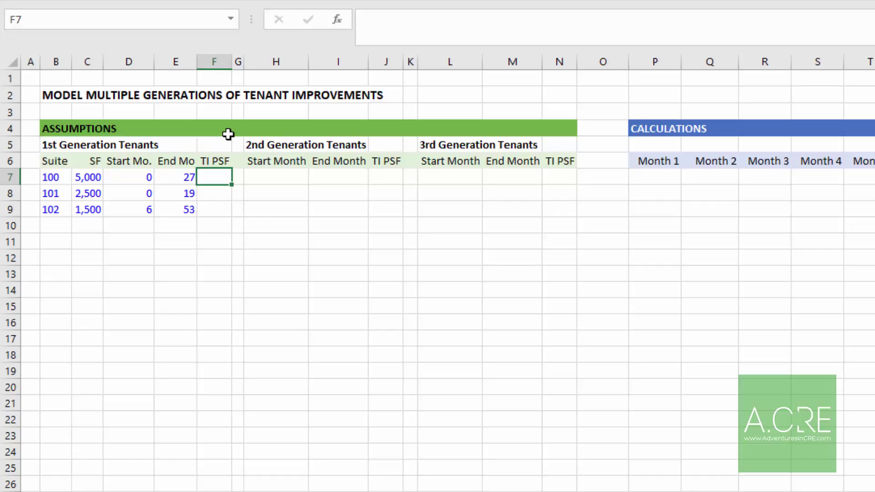
pyautogui.write('25')
pyautogui.press('Return')
pyautogui.press('Up')
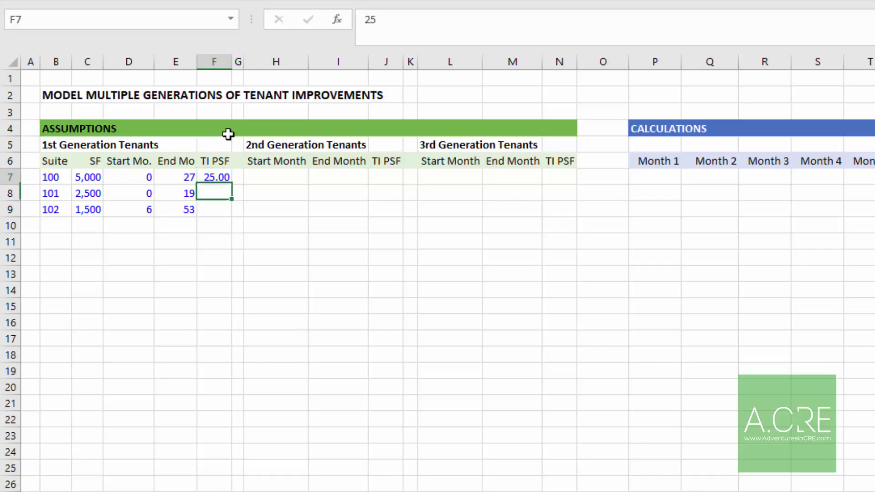
pyautogui.press('Left')
pyautogui.press('Right')
pyautogui.press('Down')
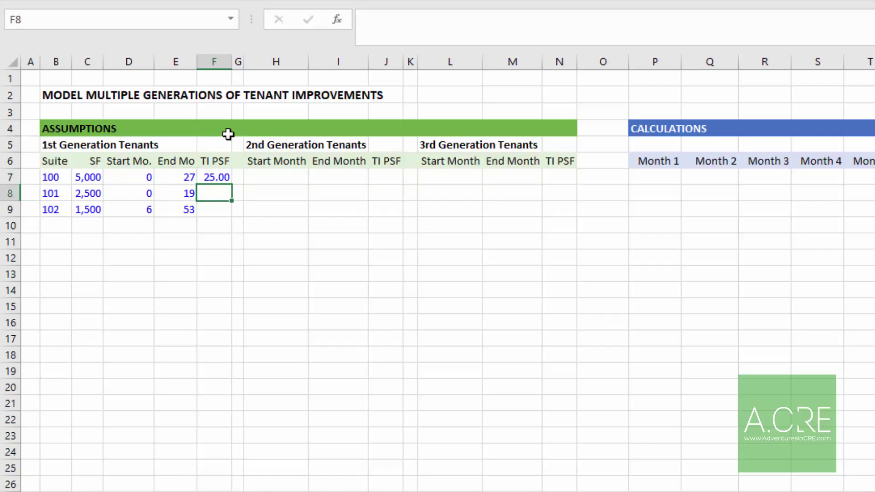
# Enter 22.00 and 20.00 TI PSF for suites 101 and 102, correcting the mistyped F8
pyautogui.write('2')
pyautogui.press('Return')
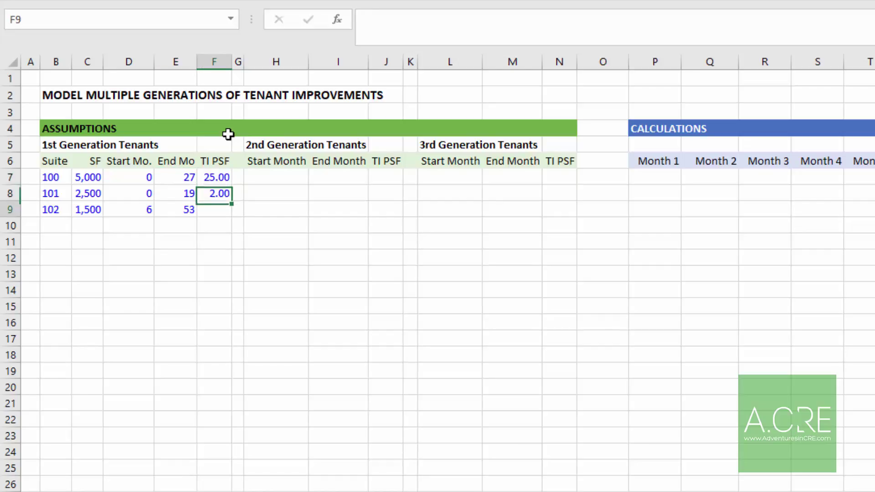
pyautogui.press('Up')
pyautogui.write('22')
pyautogui.press('Return')
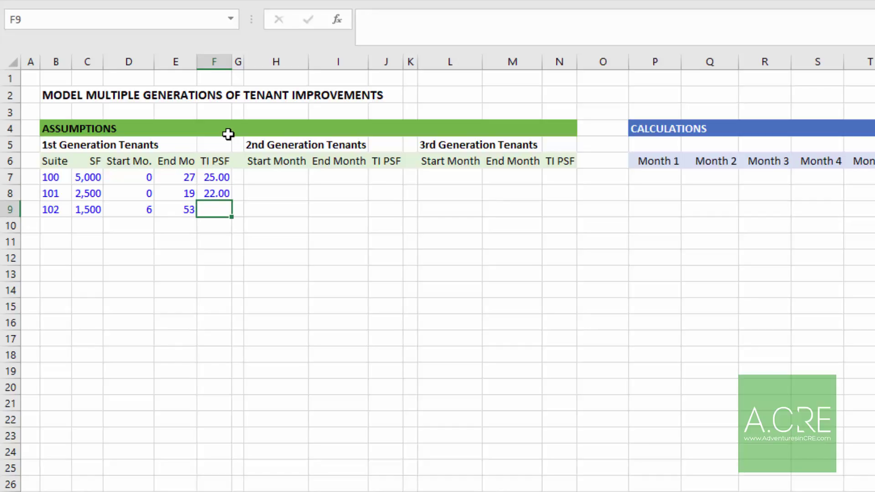
pyautogui.write('20')
pyautogui.press('Return')
pyautogui.press('Up')
pyautogui.press('Right')
pyautogui.press('Up')
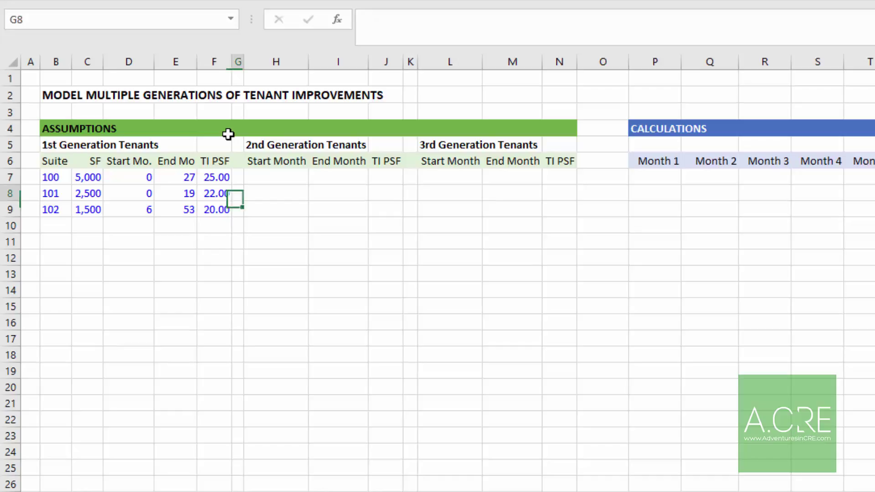
pyautogui.press('Up')
pyautogui.press('Right')
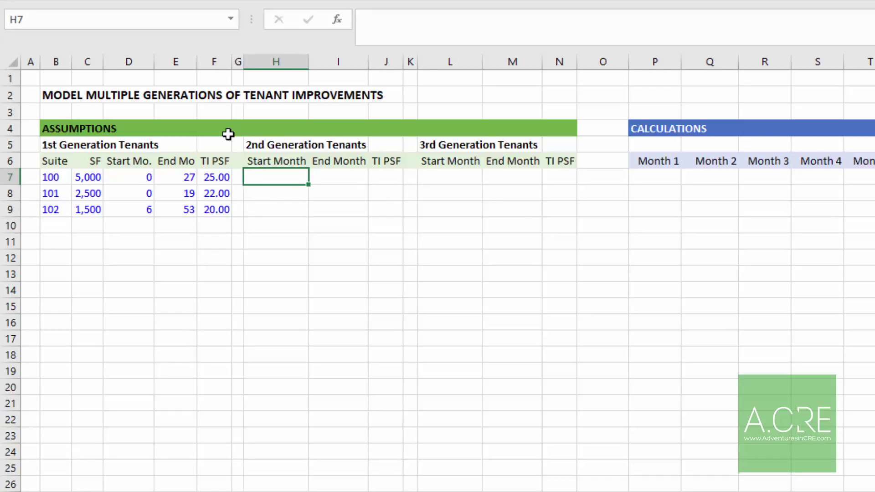
# Enter =E7+6 in H7, giving suite 100 a 2nd Generation start month of 33
pyautogui.press('Left')
pyautogui.press('Left')
pyautogui.press('Left')
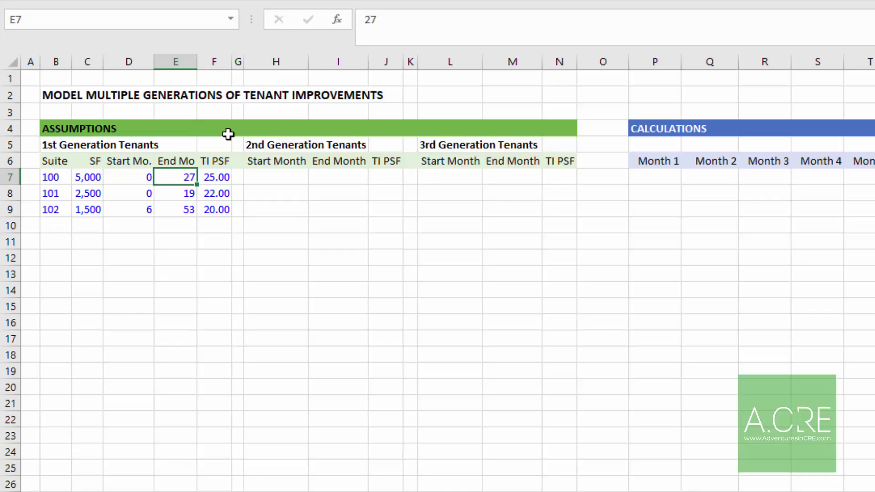
pyautogui.press('Right')
pyautogui.press('Right')
pyautogui.press('Right')
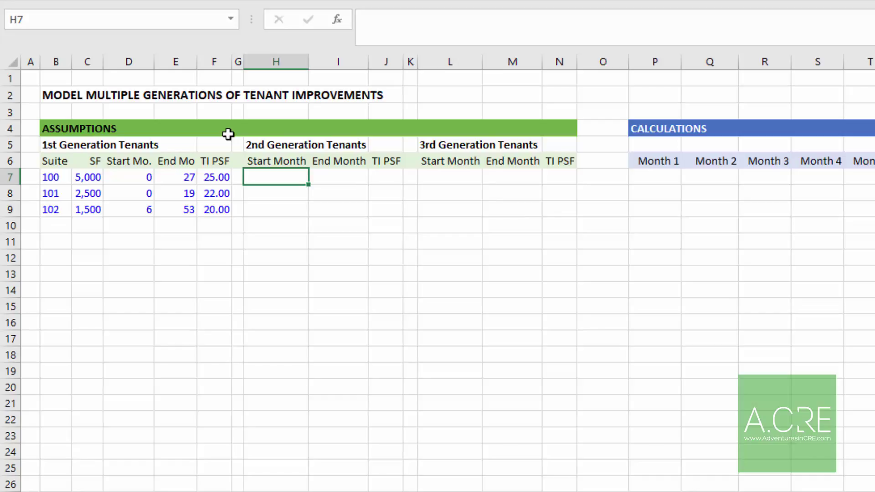
pyautogui.press('Down')
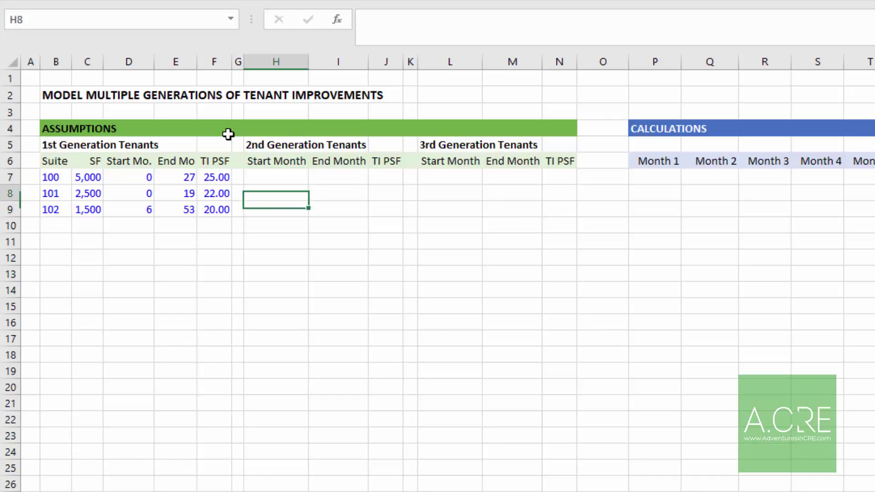
pyautogui.press('Up')
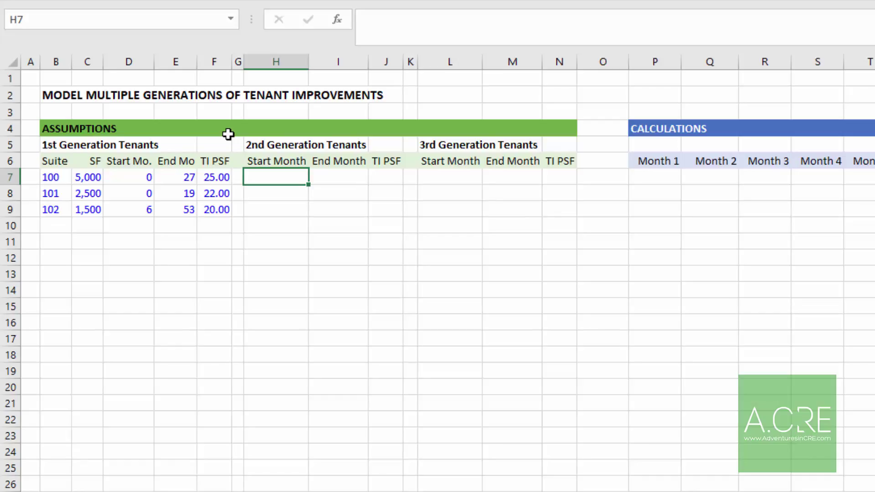
pyautogui.write('=')
pyautogui.press('Left')
pyautogui.press('Left')
pyautogui.press('Left')
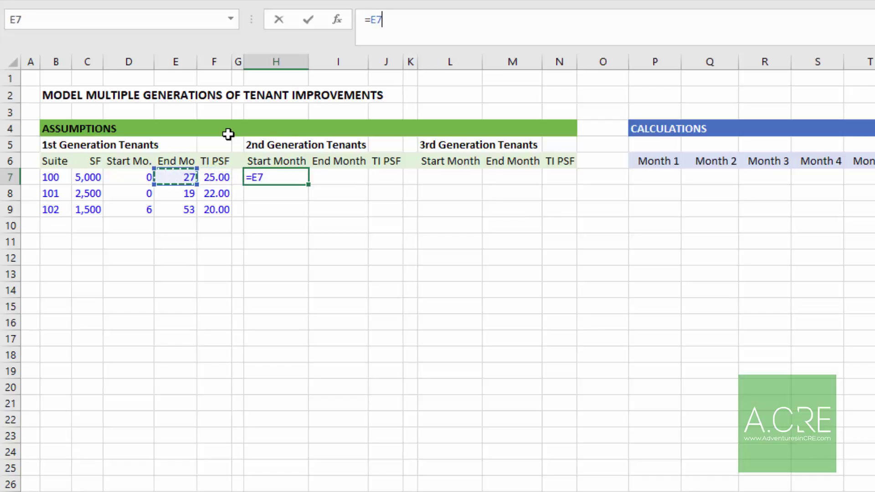
pyautogui.write('+6')
pyautogui.press('Return')
# Copy the H7 formula into H8:H9, giving start months 25 and 59
pyautogui.press('Up')
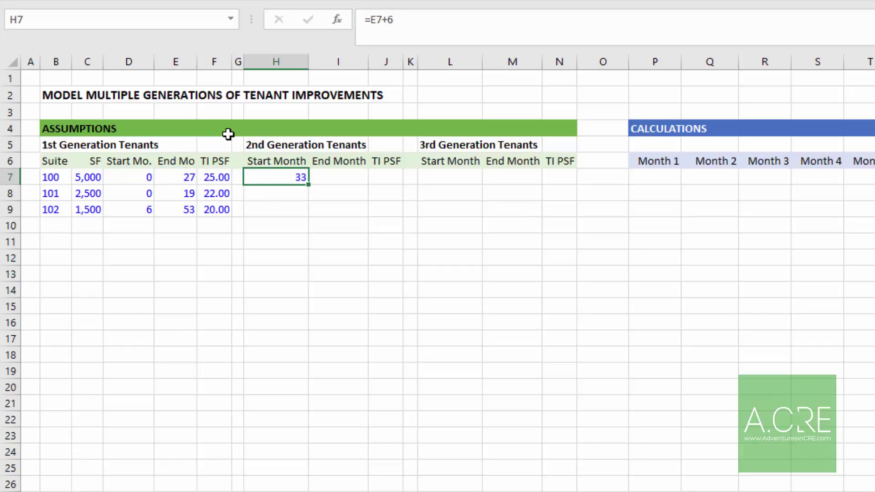
pyautogui.hotkey('ctrl', 'c')
pyautogui.press('Down')
pyautogui.hotkey('shift', 'Down')
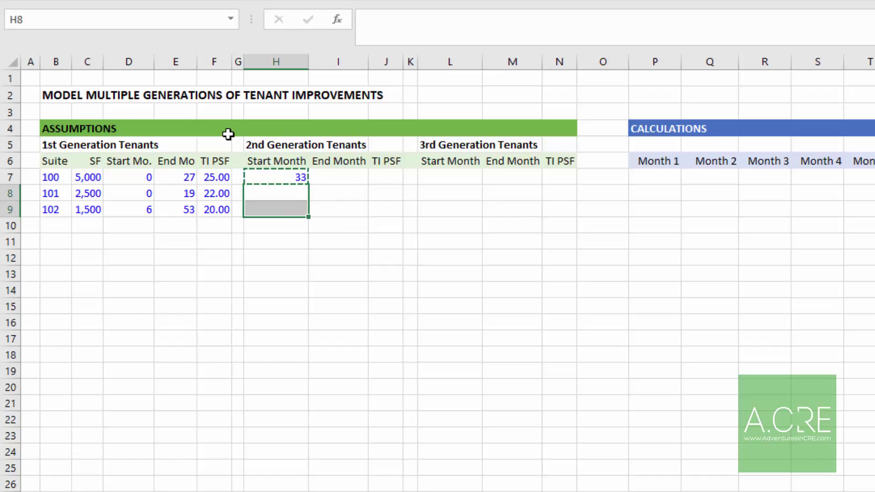
pyautogui.hotkey('ctrl', 'v')
pyautogui.press('Escape')
pyautogui.press('Up')
pyautogui.press('Down')
pyautogui.press('Down')
pyautogui.press('Up')
pyautogui.press('Up')
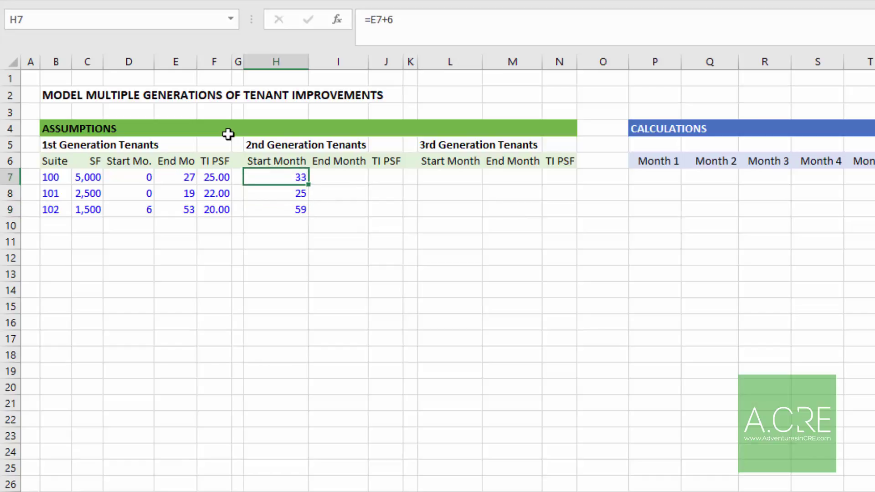
pyautogui.press('Down')
pyautogui.press('Down')
pyautogui.press('Up')
pyautogui.press('Up')
# Enter =H7+48-1 in I7 for a 2nd Generation end month of 80
pyautogui.press('Right')
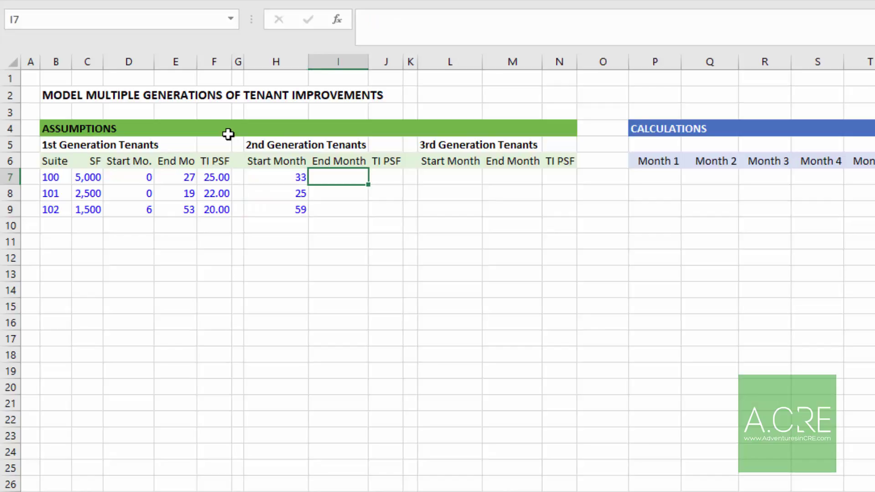
pyautogui.write('=')
pyautogui.press('Left')
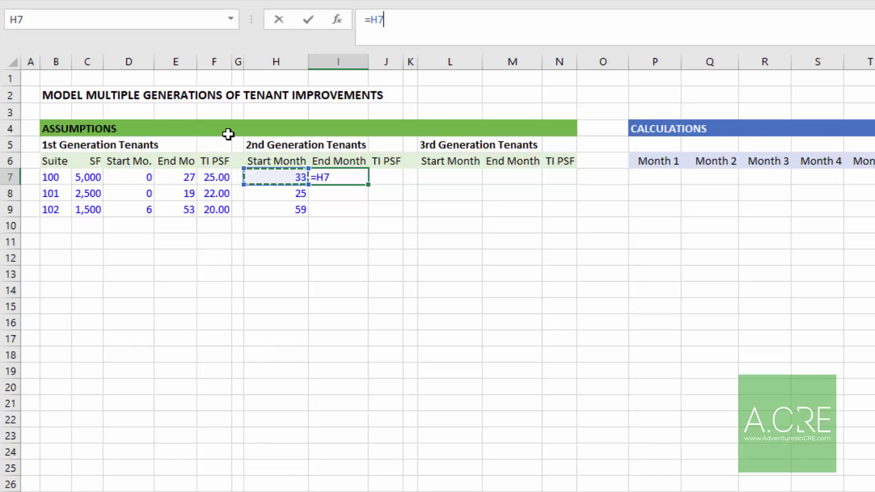
pyautogui.write('+48')
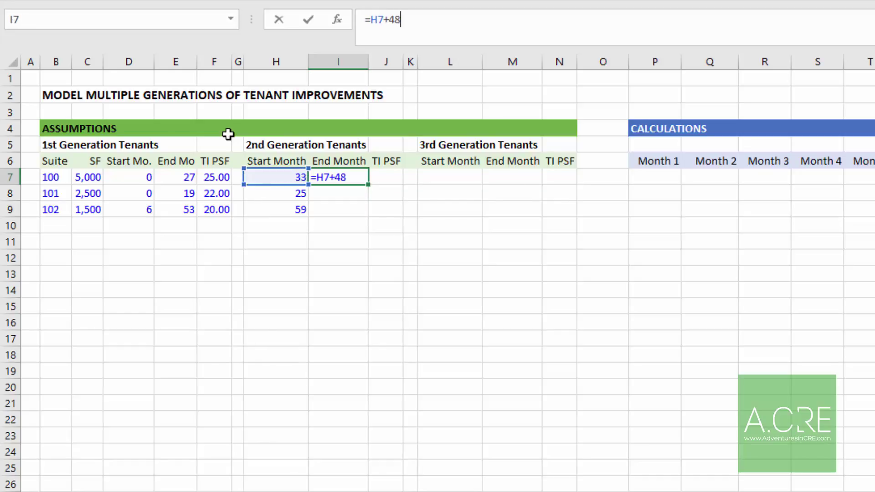
pyautogui.write('-1')
pyautogui.press('Return')
pyautogui.press('Up')
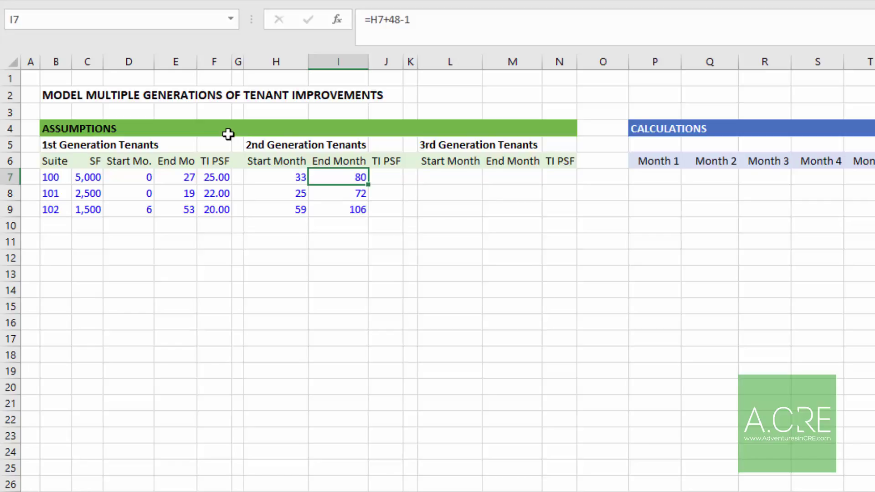
pyautogui.press('Right')
pyautogui.press('Right')
pyautogui.press('Right')
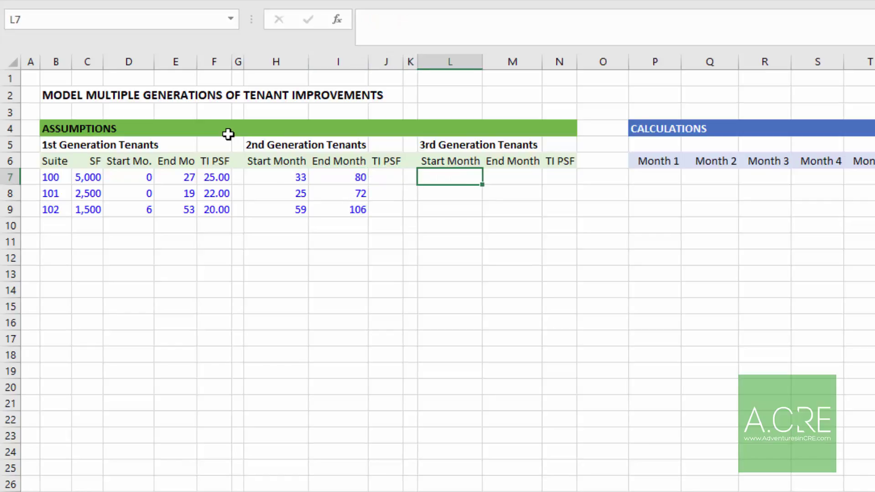
pyautogui.write('+')
pyautogui.press('Escape')
pyautogui.press('Left')
pyautogui.press('Left')
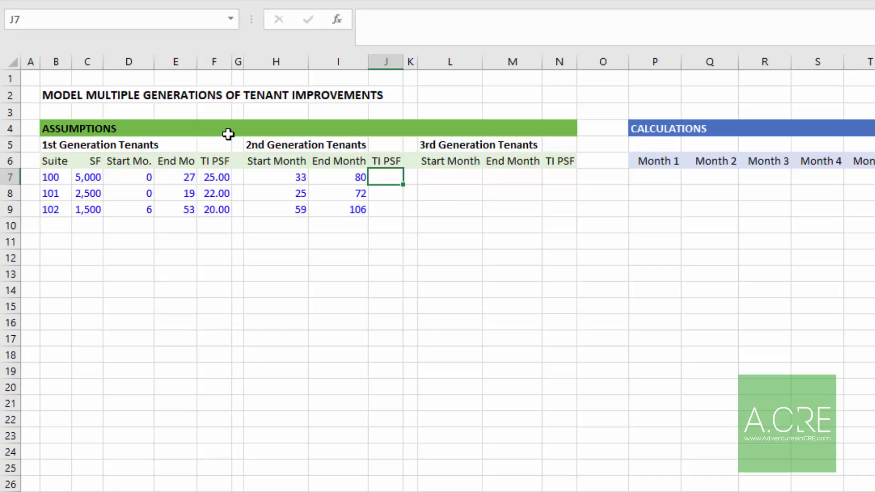
# Link J7 to =F7 and copy it into J8:J9, showing 25.00, 22.00 and 20.00
pyautogui.write('=')
pyautogui.press('Left')
pyautogui.press('Left')
pyautogui.press('Left')
pyautogui.press('Left')
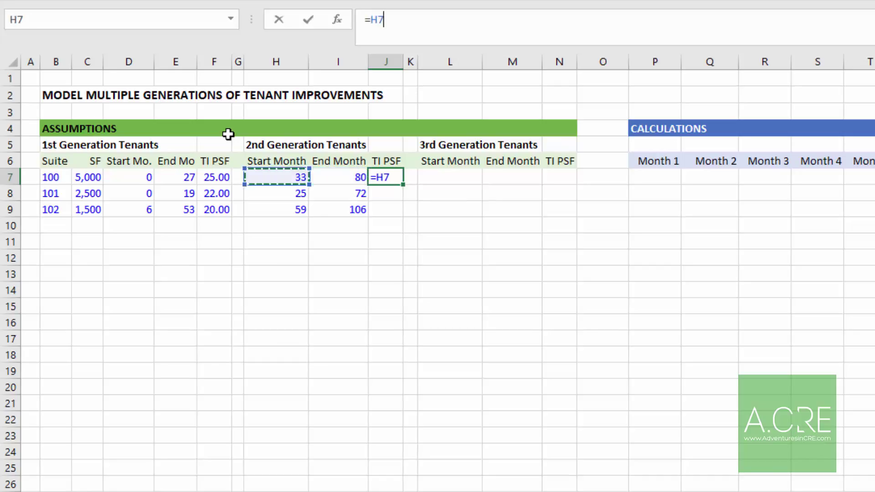
pyautogui.press('Return')
pyautogui.press('Up')
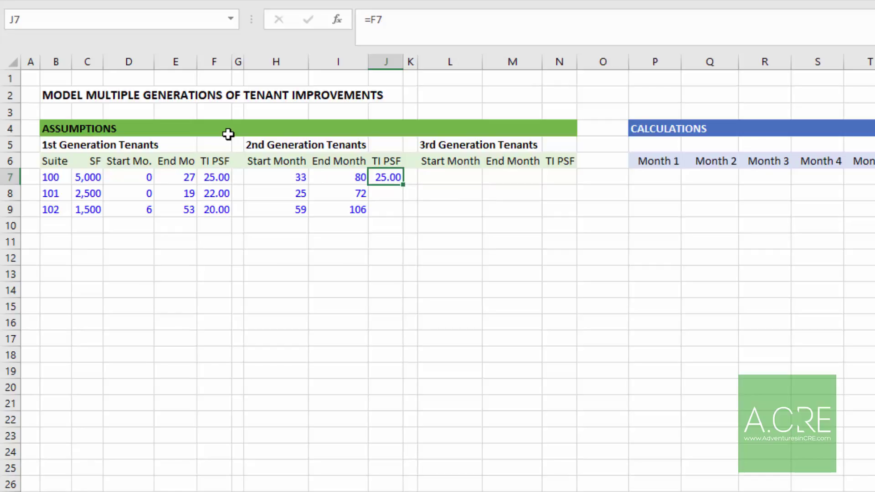
pyautogui.hotkey('ctrl', 'c')
pyautogui.press('Down')
pyautogui.hotkey('shift', 'Down')
pyautogui.press('Return')
pyautogui.press('Up')
# Enter =I7+6 in L7 and copy it down for 3rd Generation start months 86, 78, 112
pyautogui.press('Down')
pyautogui.press('Down')
pyautogui.press('Up')
pyautogui.press('Up')
pyautogui.press('Right')
pyautogui.press('Right')
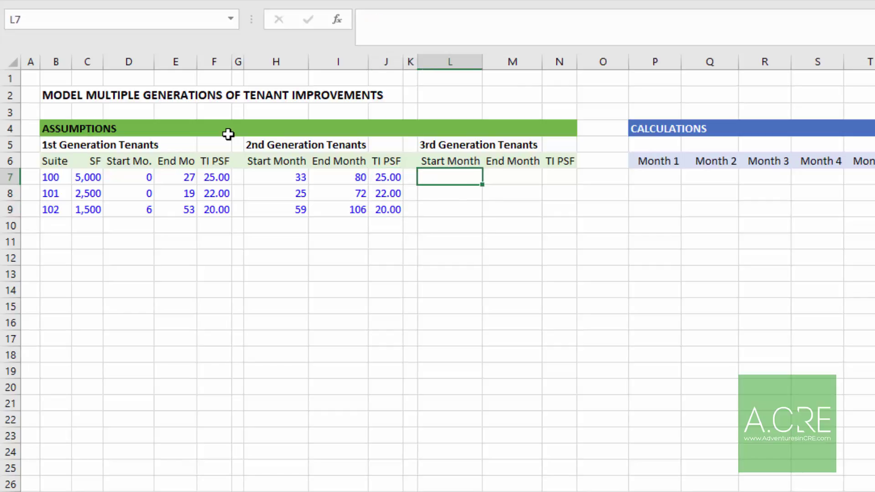
pyautogui.write('=')
pyautogui.press('Left')
pyautogui.press('Left')
pyautogui.press('Left')
pyautogui.write('+6')
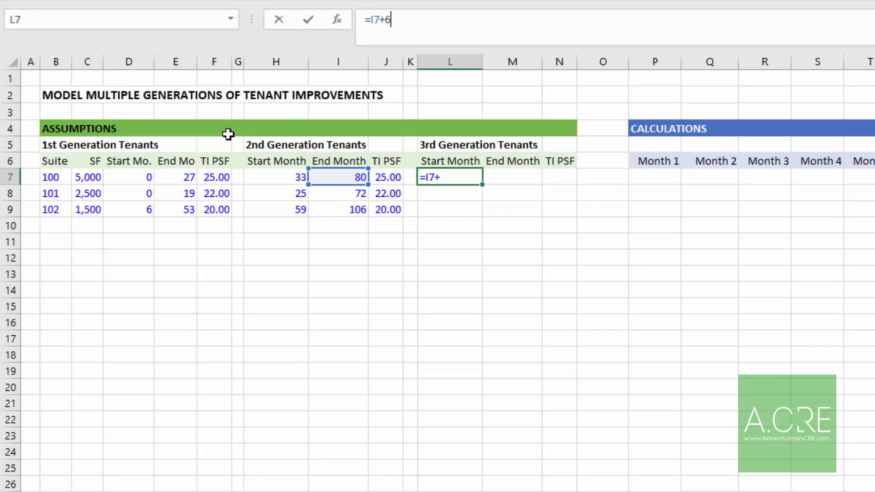
pyautogui.press('Return')
pyautogui.press('Up')
pyautogui.hotkey('ctrl', 'c')
pyautogui.press('Down')
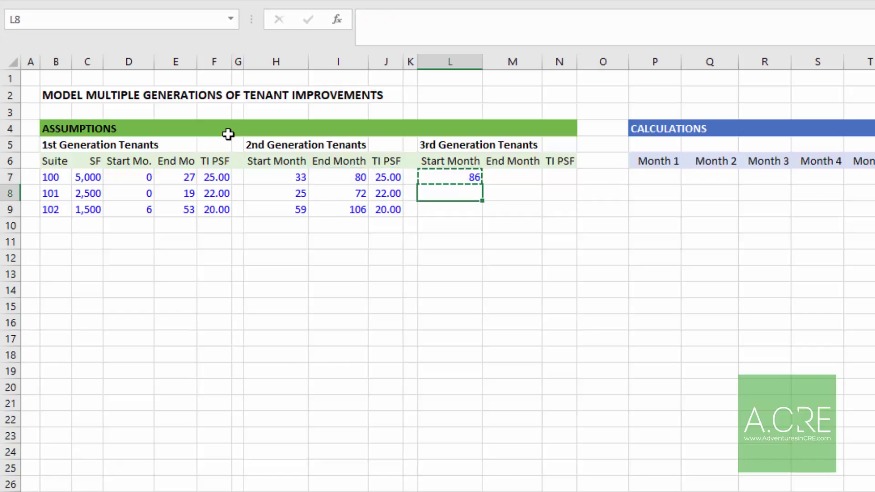
pyautogui.hotkey('shift', 'Down')
pyautogui.hotkey('ctrl', 'v')
pyautogui.press('Escape')
# Enter =L7+48-1 in M7 and copy it down for end months 133, 125, 159
pyautogui.press('Up')
pyautogui.press('Right')
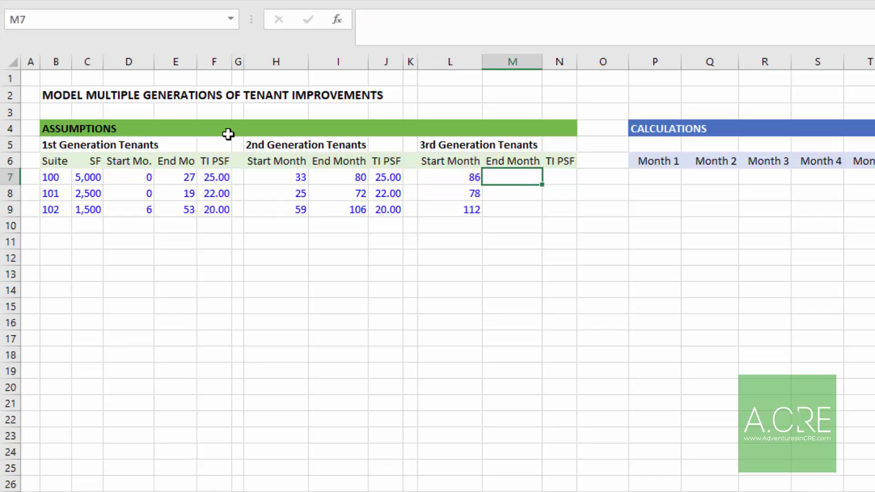
pyautogui.write('+')
pyautogui.press('Left')
pyautogui.write('+48')
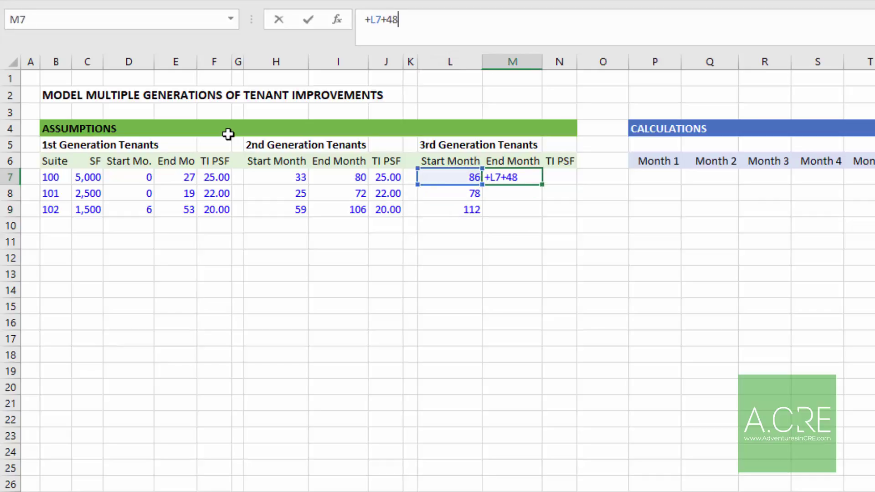
pyautogui.write('-1')
pyautogui.press('Return')
pyautogui.press('Up')
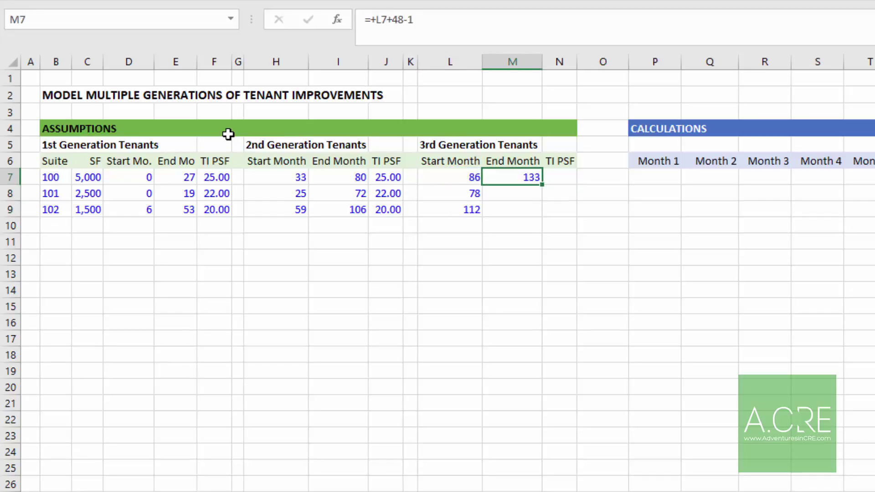
pyautogui.hotkey('ctrl', 'c')
pyautogui.press('Down')
pyautogui.hotkey('shift', 'Down')
pyautogui.hotkey('ctrl', 'v')
pyautogui.press('Escape')
pyautogui.press('Up')
# Link N7 to =J7 and fill it down so 3rd Generation TI PSF reads 25.00, 22.00, 20.00
pyautogui.press('Right')
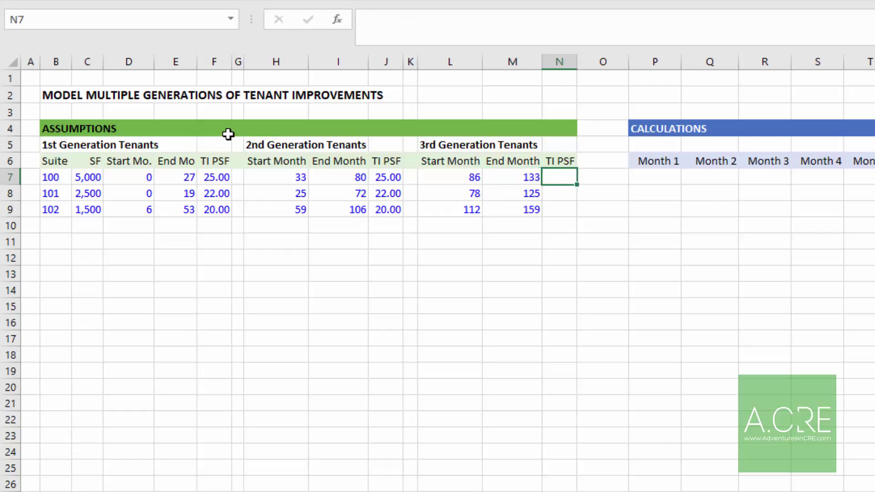
pyautogui.write('=')
pyautogui.press('Left')
pyautogui.press('Left')
pyautogui.press('Left')
pyautogui.press('Left')
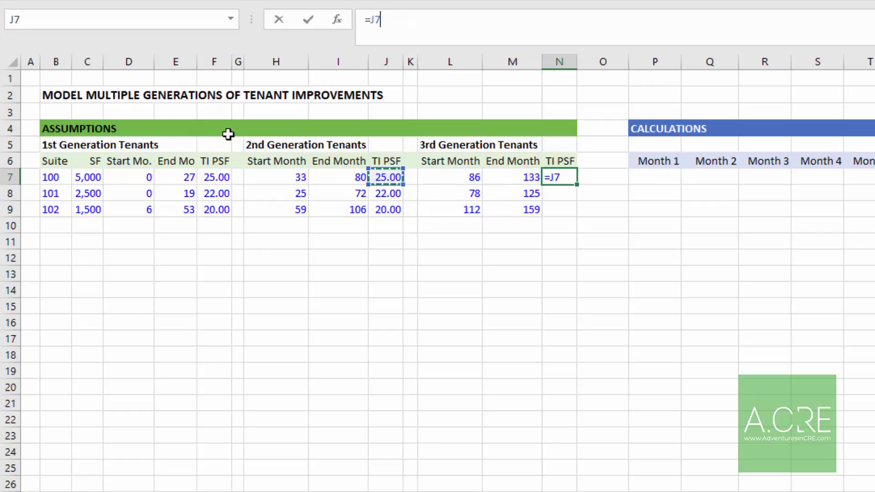
pyautogui.press('Return')
pyautogui.press('Up')
pyautogui.hotkey('shift', 'Down')
pyautogui.hotkey('shift', 'Down')
pyautogui.hotkey('ctrl', 'd')
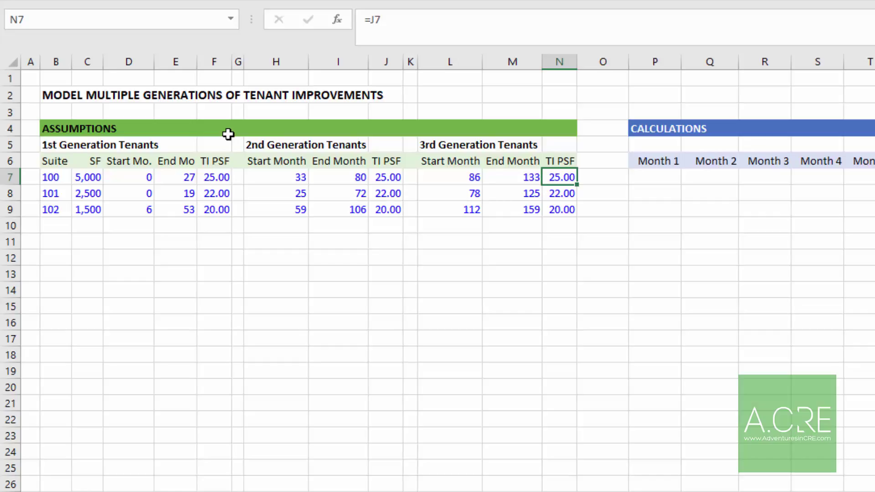
pyautogui.press('Right')
pyautogui.press('Right')
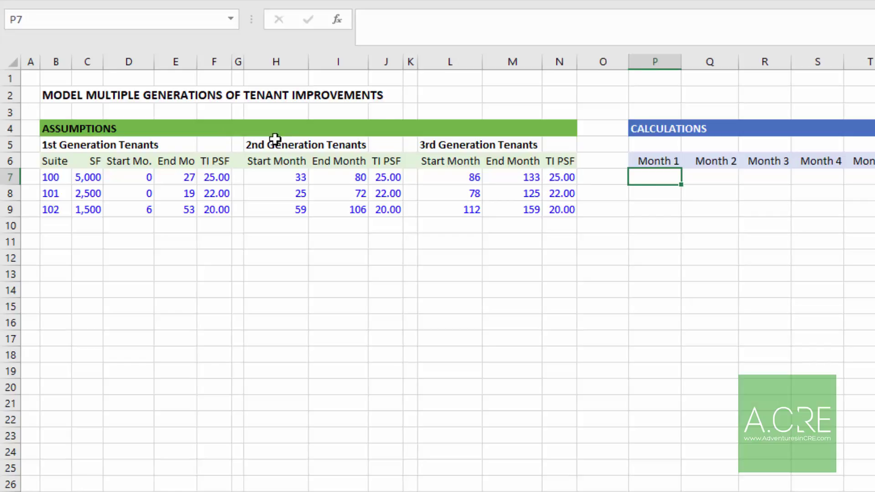
pyautogui.click(705, 175)
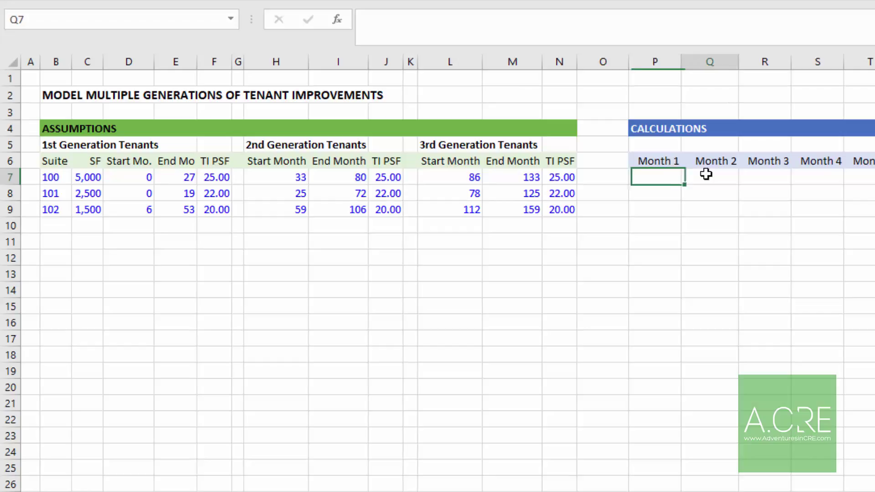
pyautogui.click(662, 175)
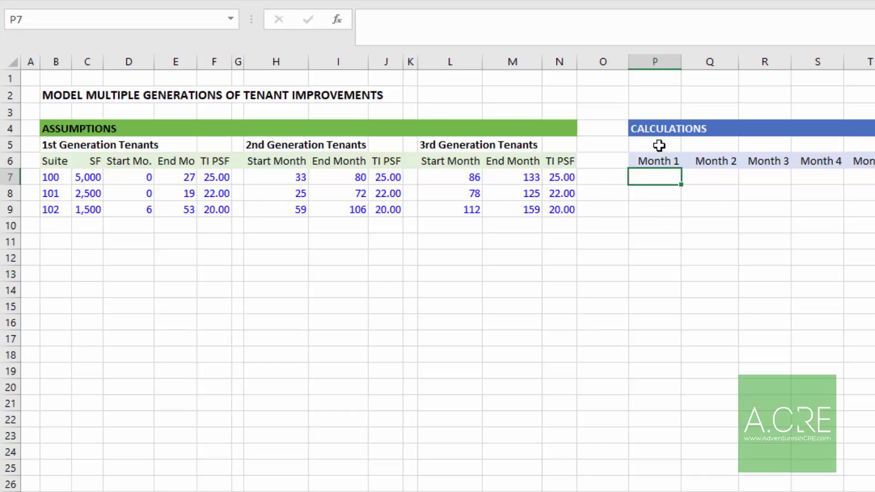
pyautogui.click(609, 227)
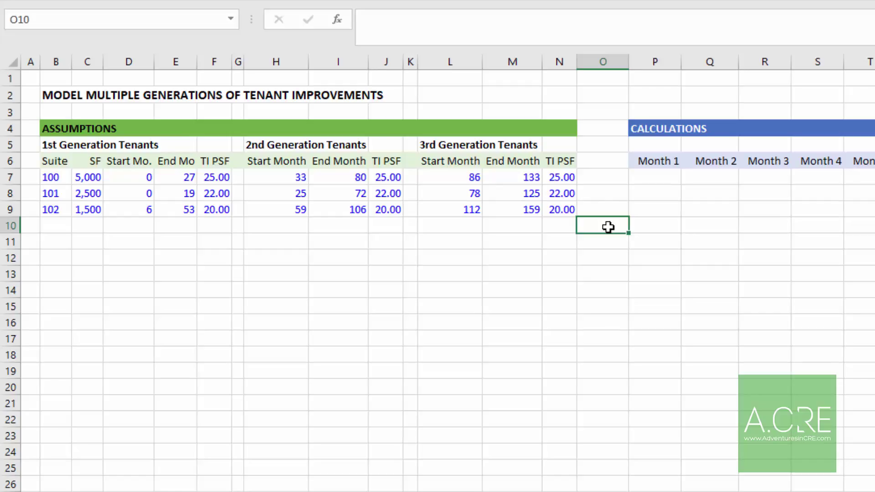
# Enter the test =N9=20 in O10, which returns TRUE
pyautogui.write('=')
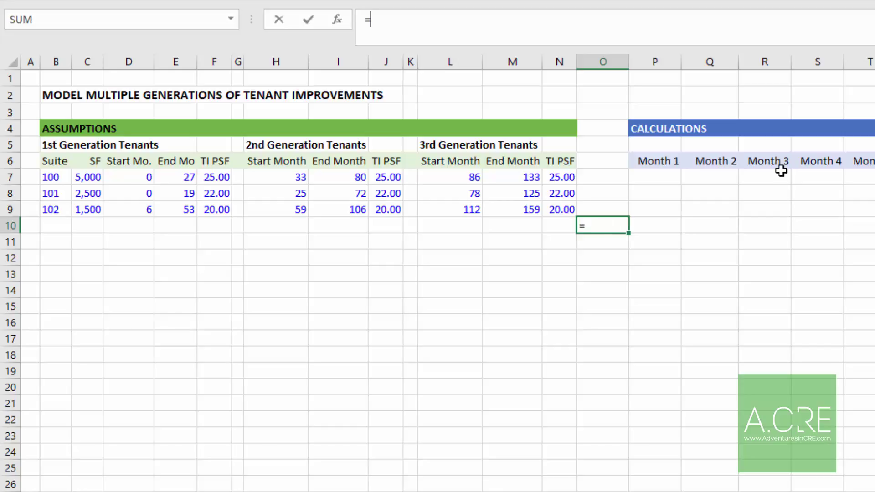
pyautogui.press('Up')
pyautogui.press('Left')
pyautogui.write('=20')
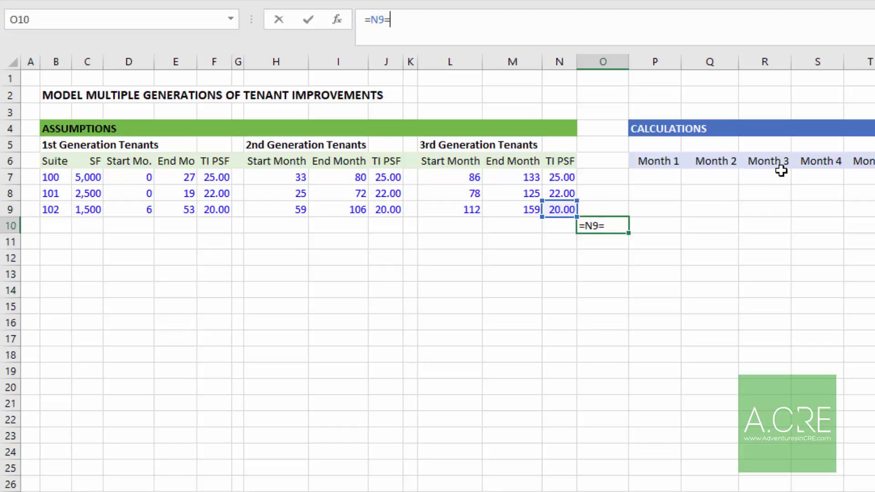
pyautogui.press('Return')
pyautogui.press('Up')
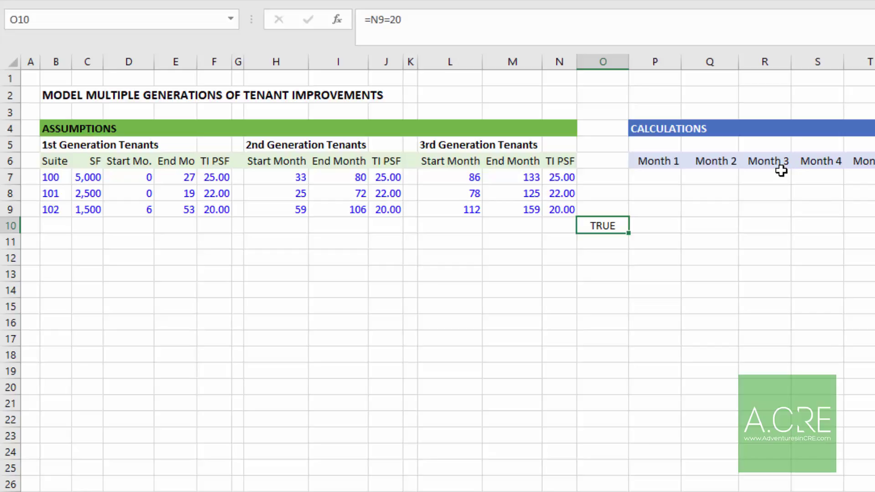
# Enter =N9=10 in P10 beside it, which returns FALSE
pyautogui.press('Right')
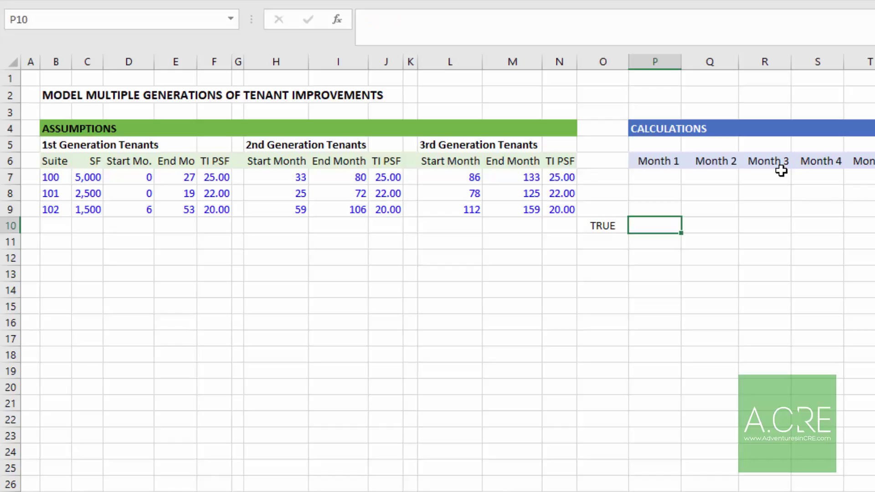
pyautogui.write('=')
pyautogui.press('Left')
pyautogui.press('Up')
pyautogui.press('Left')
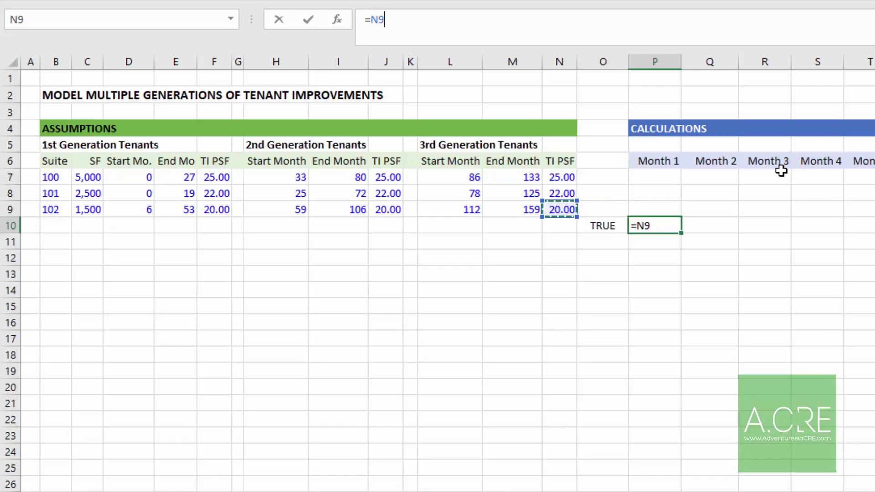
pyautogui.write('=10')
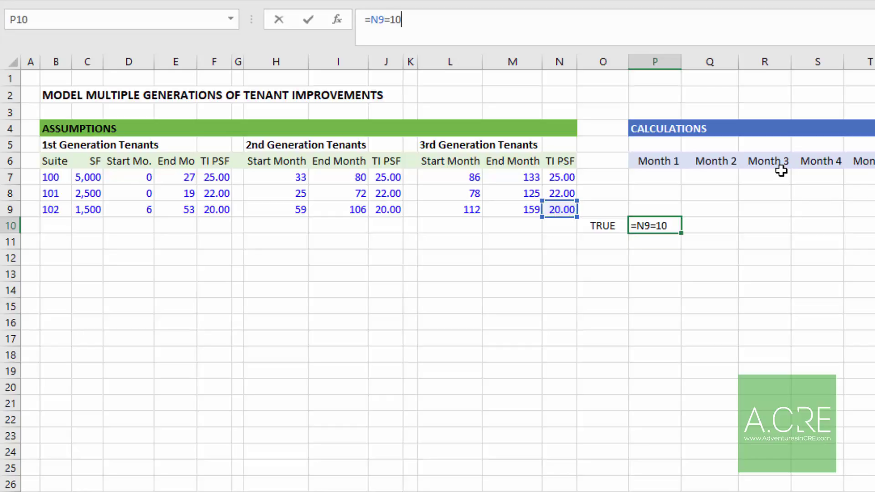
pyautogui.press('Return')
pyautogui.press('Up')
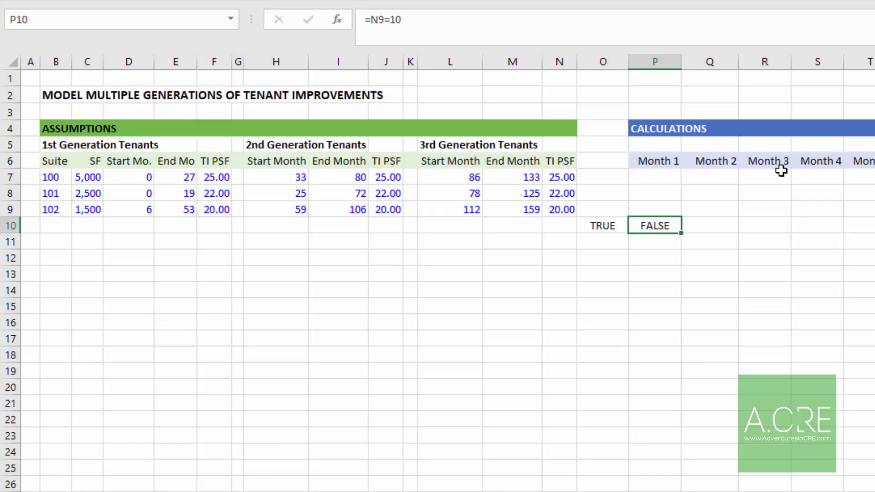
# Move between O10 and P10 to compare the TRUE and FALSE results
pyautogui.press('Down')
pyautogui.press('Left')
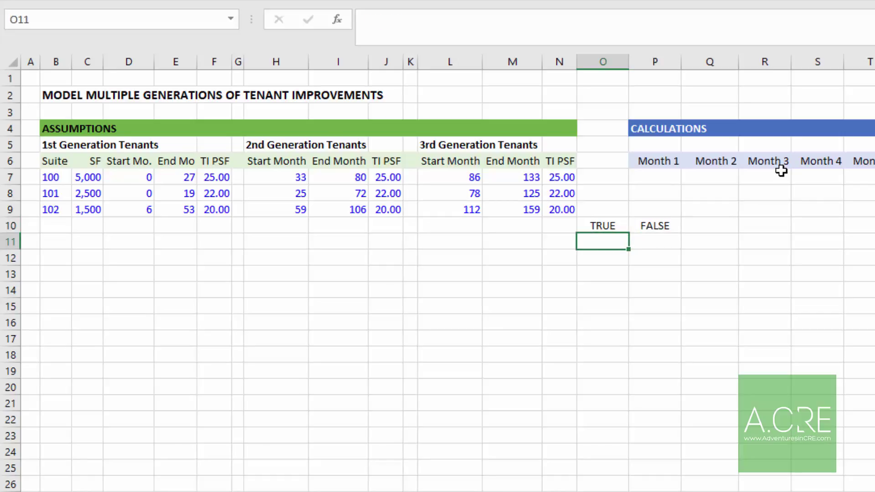
pyautogui.press('Up')
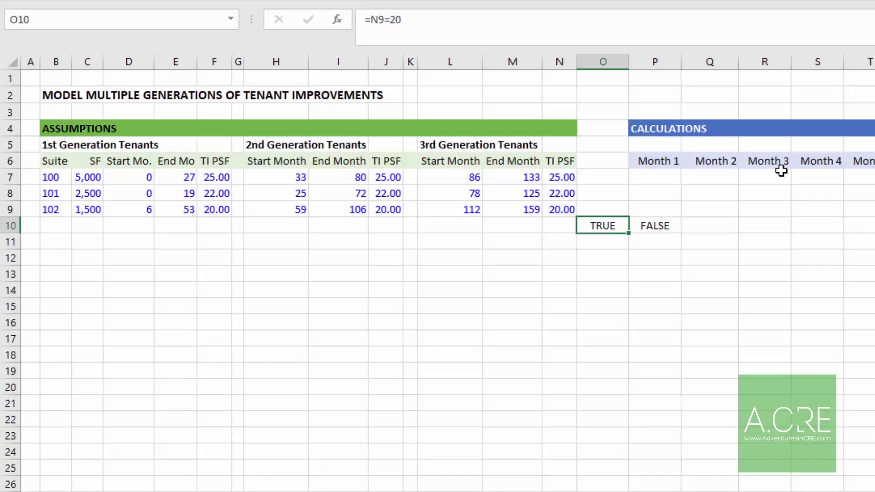
pyautogui.press('Right')
pyautogui.press('Down')
pyautogui.press('Left')
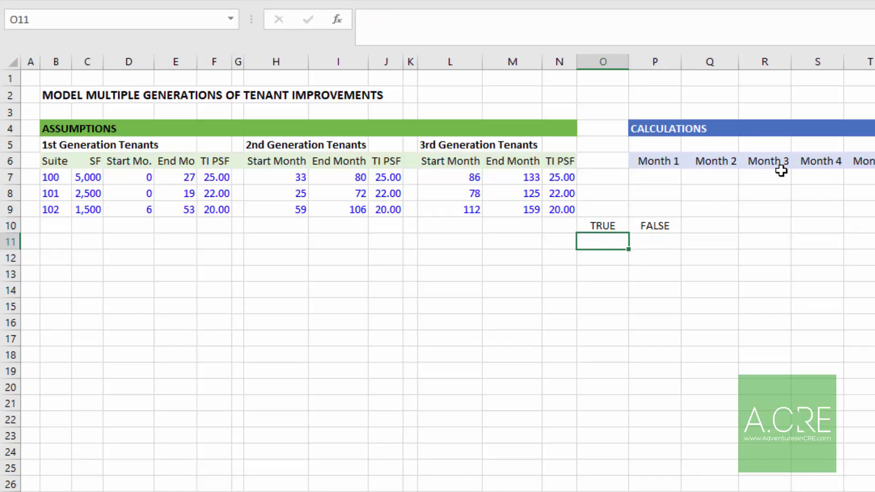
pyautogui.press('Up')
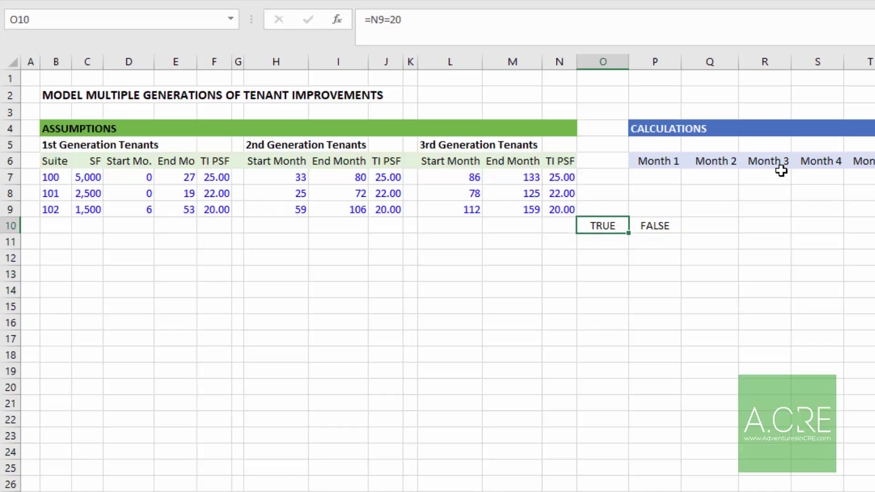
pyautogui.press('Right')
pyautogui.press('Left')
pyautogui.press('Down')
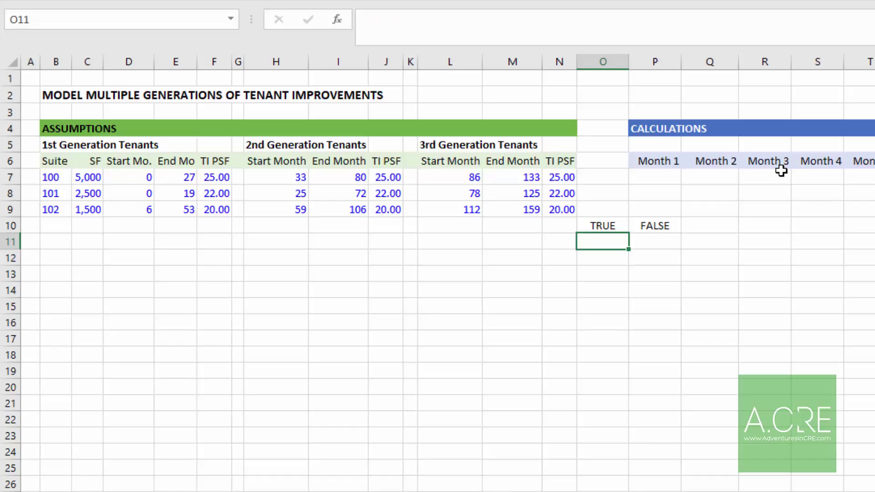
pyautogui.press('Up')
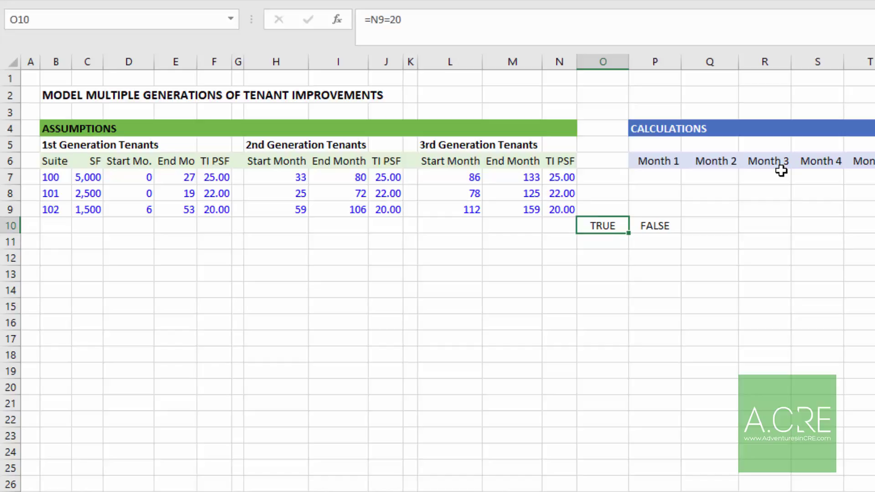
pyautogui.press('Down')
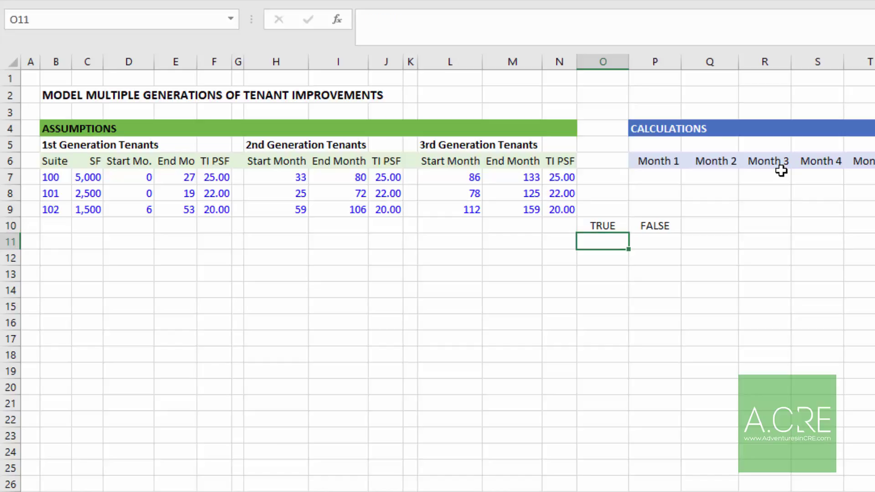
pyautogui.press('Up')
pyautogui.press('Right')
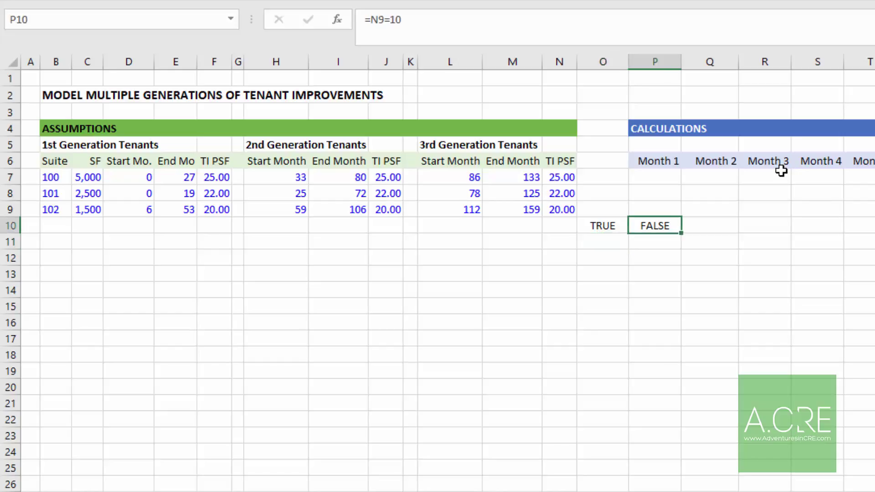
pyautogui.press('Down')
# Enter =O10*10000 in O11, giving 10000 under the TRUE test
pyautogui.press('Left')
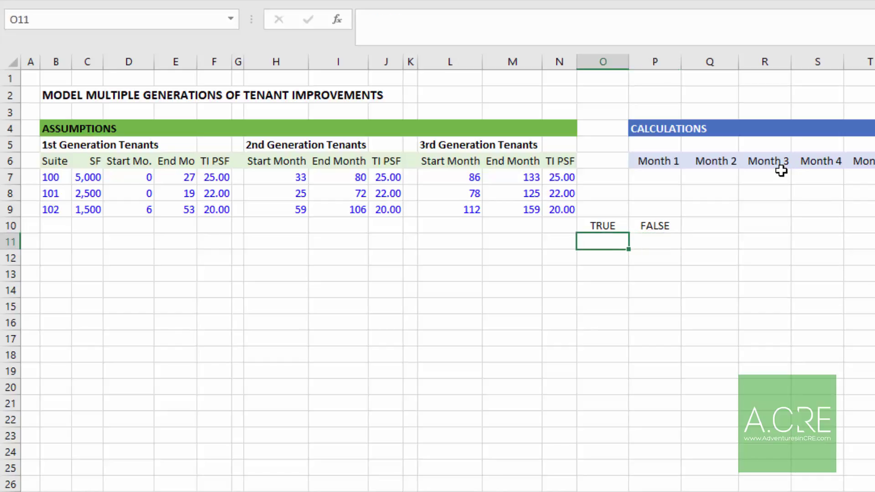
pyautogui.write('=')
pyautogui.press('Up')
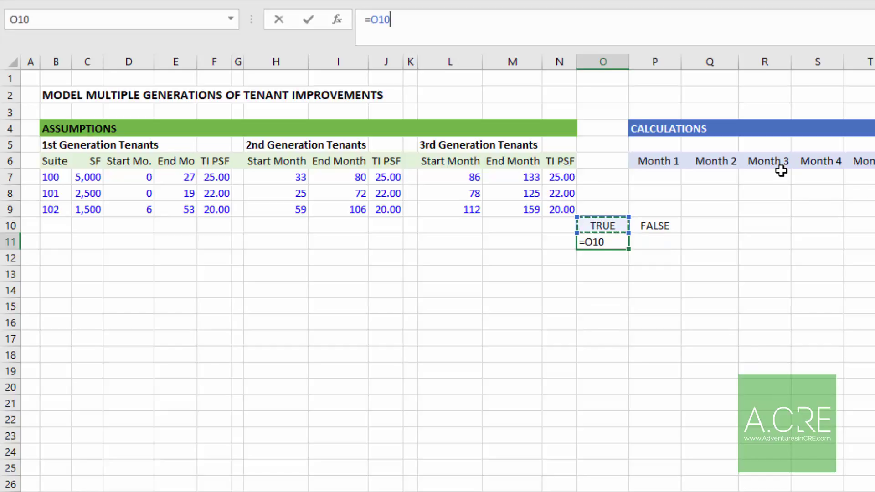
pyautogui.write('*10000')
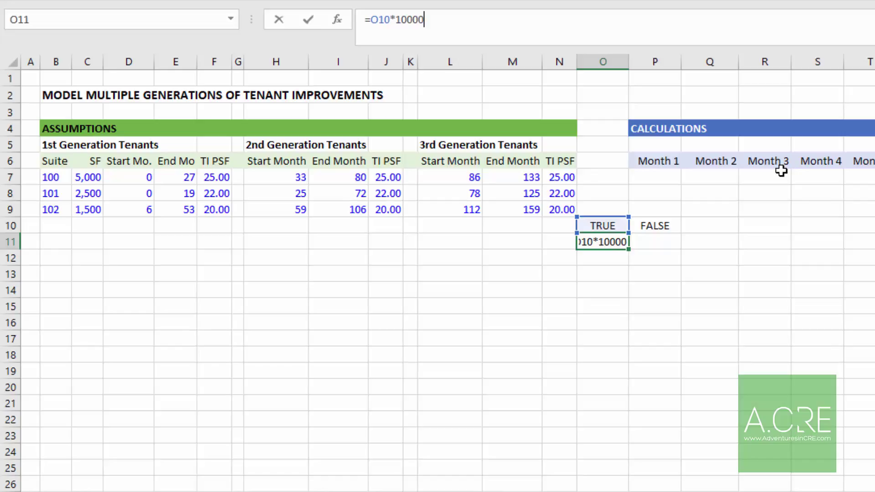
pyautogui.press('Return')
pyautogui.press('Up')
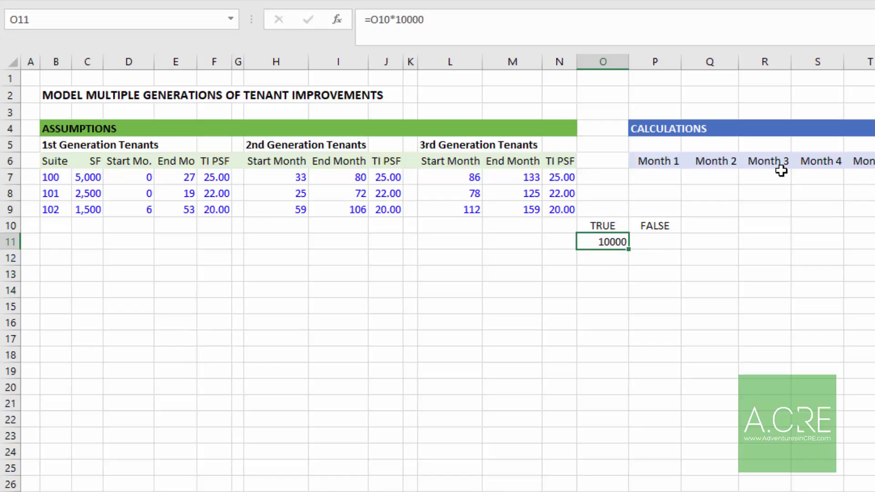
# Copy the multiplication formula into P11, giving 0 under FALSE, and check its reference
pyautogui.hotkey('ctrl', 'c')
pyautogui.press('Right')
pyautogui.hotkey('ctrl', 'v')
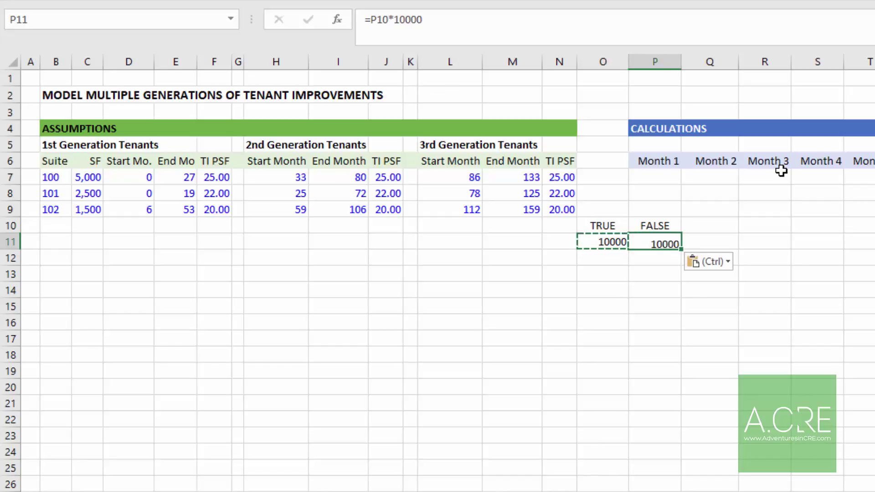
pyautogui.press('Escape')
pyautogui.press('F2')
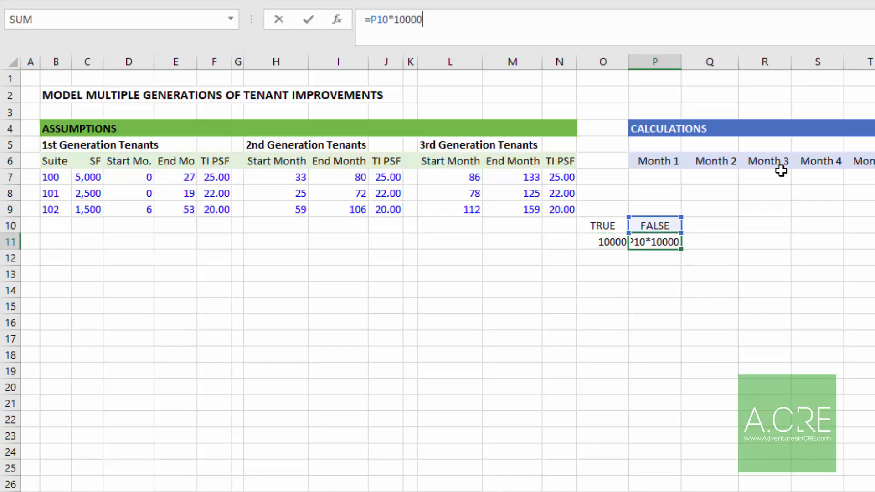
pyautogui.press('Escape')
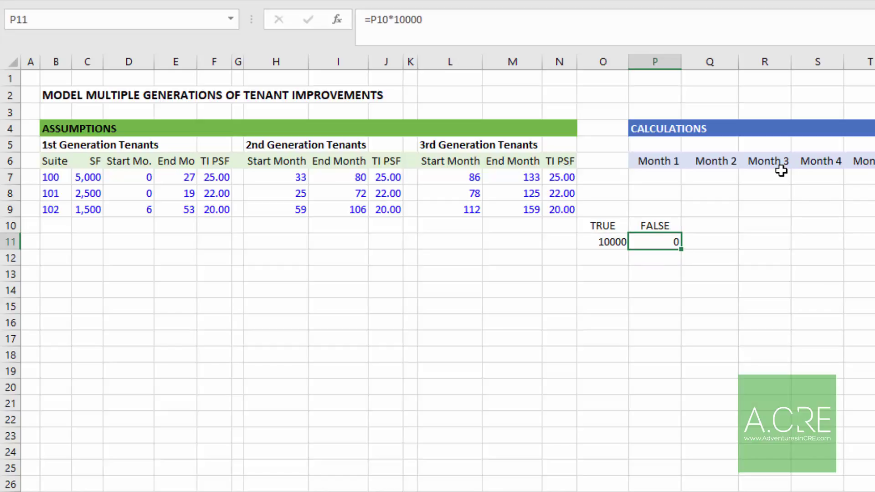
# Select the four test cells O10:P11
pyautogui.press('Left')
pyautogui.press('Up')
pyautogui.hotkey('shift', 'Right')
pyautogui.hotkey('shift', 'Down')
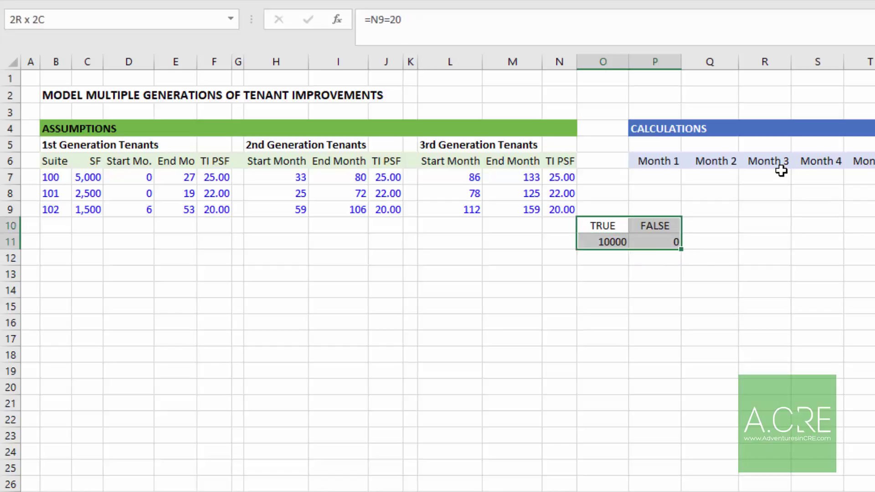
# Delete the O10:P11 test cells and go to suite 100's Month 1 cell P7
pyautogui.press('Delete')
pyautogui.hotkey('ctrl', 'Up')
pyautogui.press('Down')
pyautogui.press('Down')
pyautogui.press('Down')
pyautogui.press('Down')
pyautogui.press('Down')
pyautogui.press('Right')
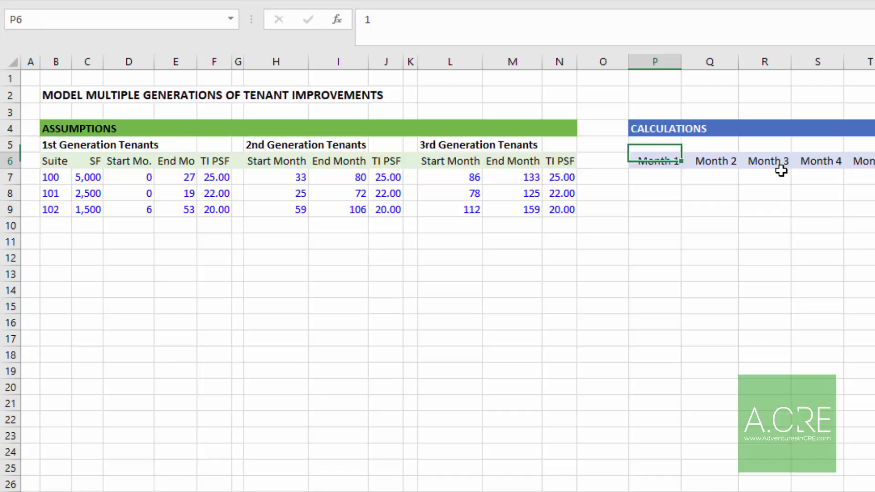
pyautogui.press('Down')
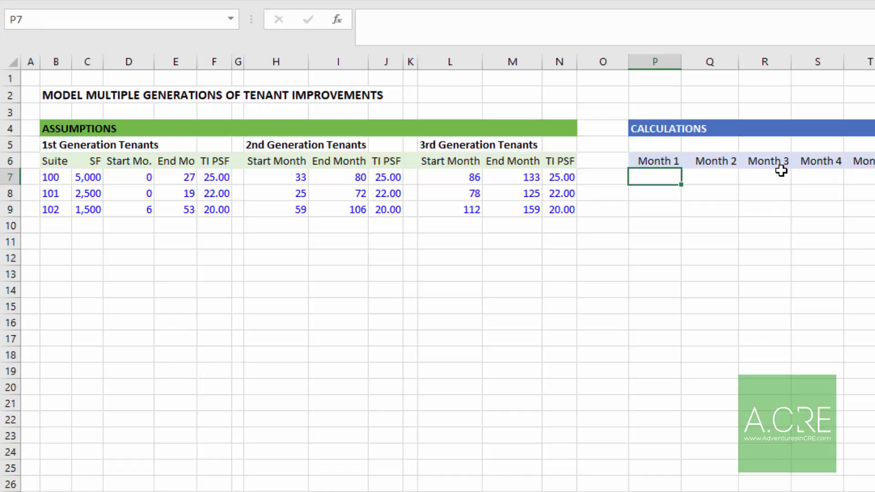
pyautogui.press('Right')
pyautogui.press('Left')
# Review suite 100's start-month and TI PSF cells for each generation, ending on P7
pyautogui.click(663, 163)
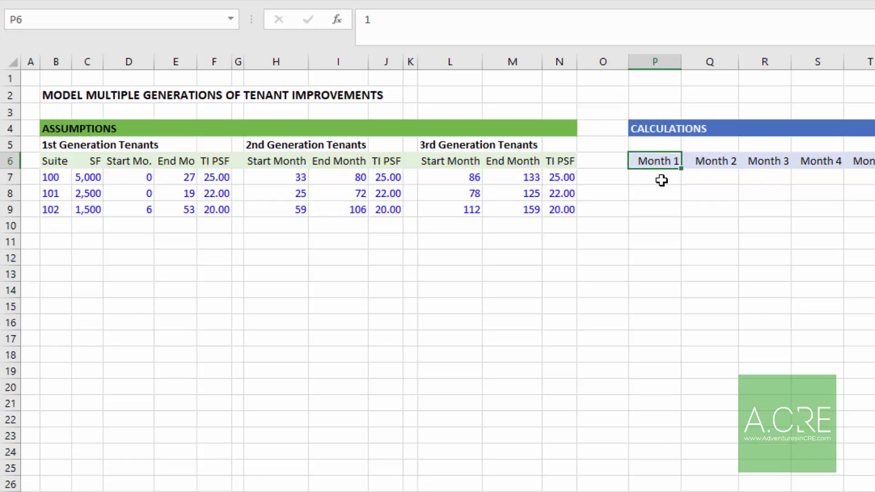
pyautogui.click(141, 177)
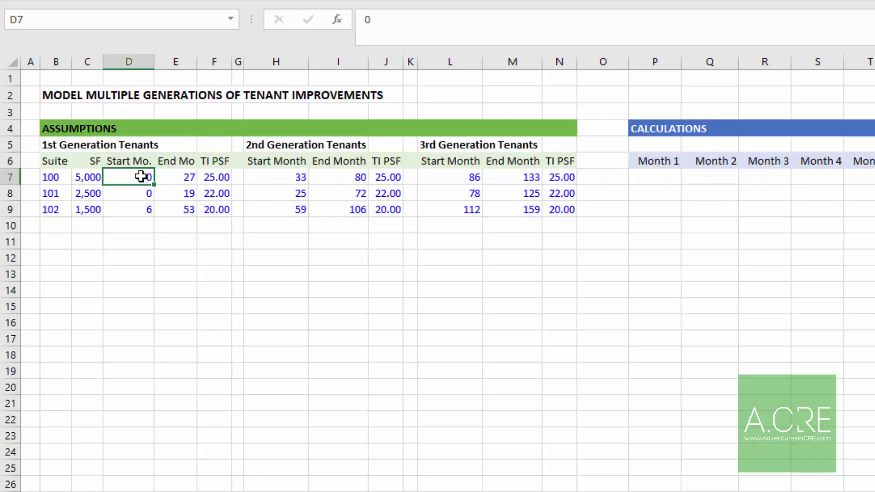
pyautogui.click(295, 176)
pyautogui.click(473, 178)
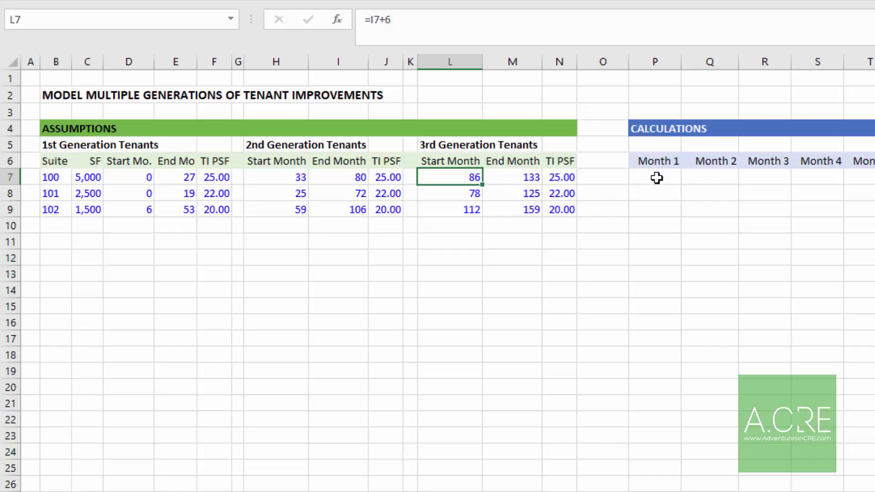
pyautogui.click(220, 179)
pyautogui.click(389, 177)
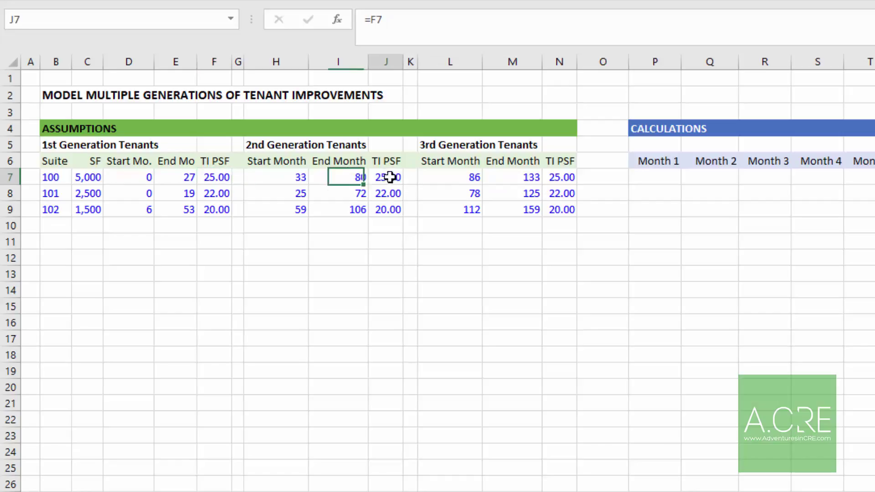
pyautogui.click(289, 177)
pyautogui.click(562, 177)
pyautogui.click(460, 178)
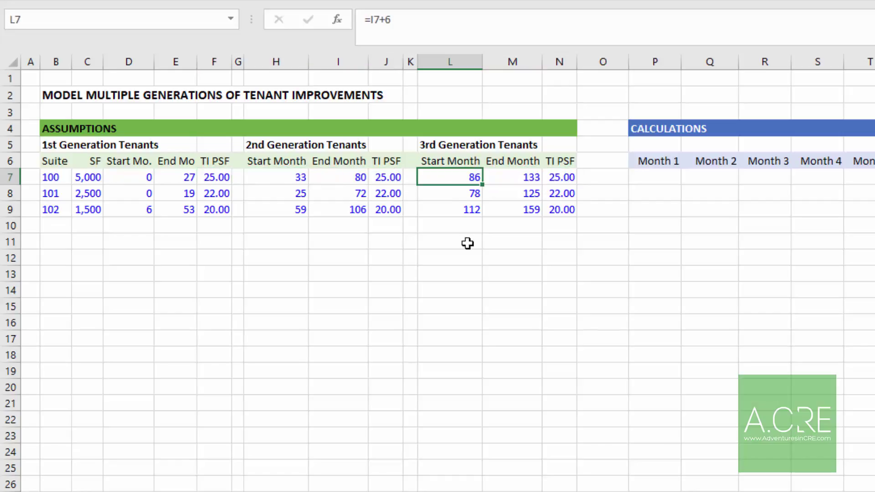
pyautogui.click(650, 181)
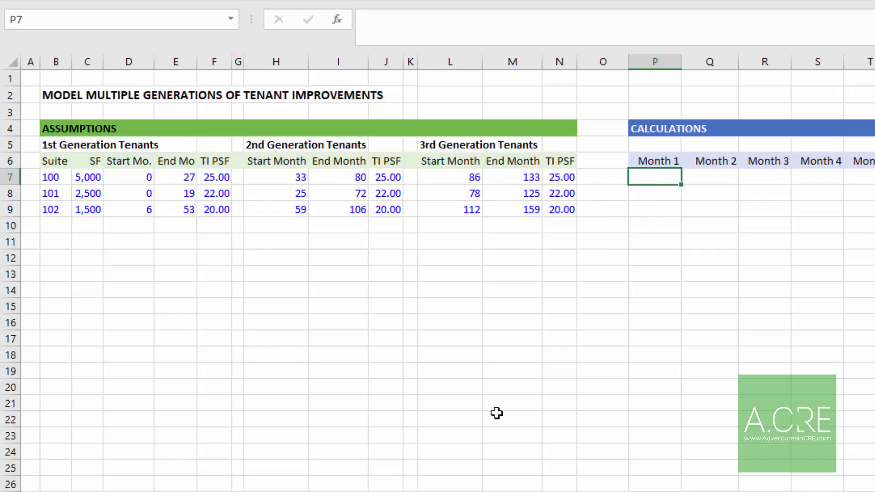
# Enter =(P$6=$D7) in P7, comparing Month 1 to suite 100's start month (FALSE)
pyautogui.write('=(')
pyautogui.press('Up')
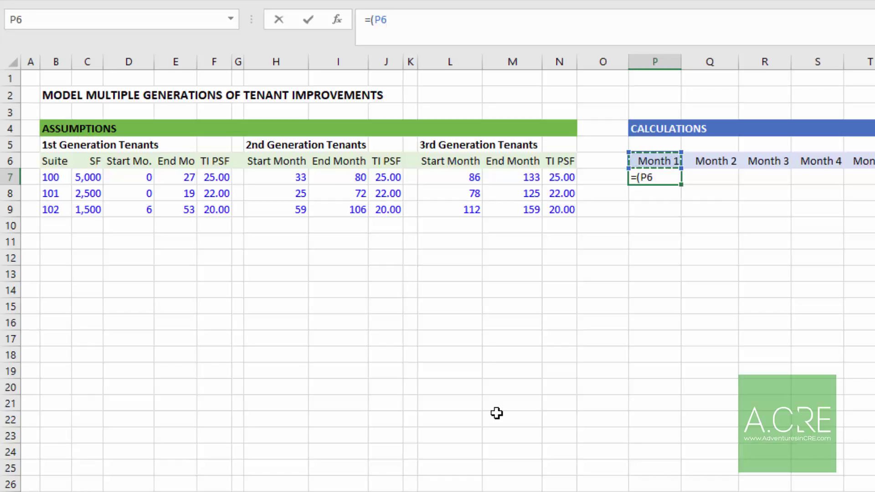
pyautogui.press('F4')
pyautogui.press('F4')
pyautogui.write('=')
pyautogui.press('Left')
pyautogui.press('Left')
pyautogui.press('Left')
pyautogui.press('Left')
pyautogui.press('Left')
pyautogui.press('Left')
pyautogui.press('Left')
pyautogui.press('Left')
pyautogui.press('Left')
pyautogui.press('Left')
pyautogui.press('Left')
pyautogui.press('Left')
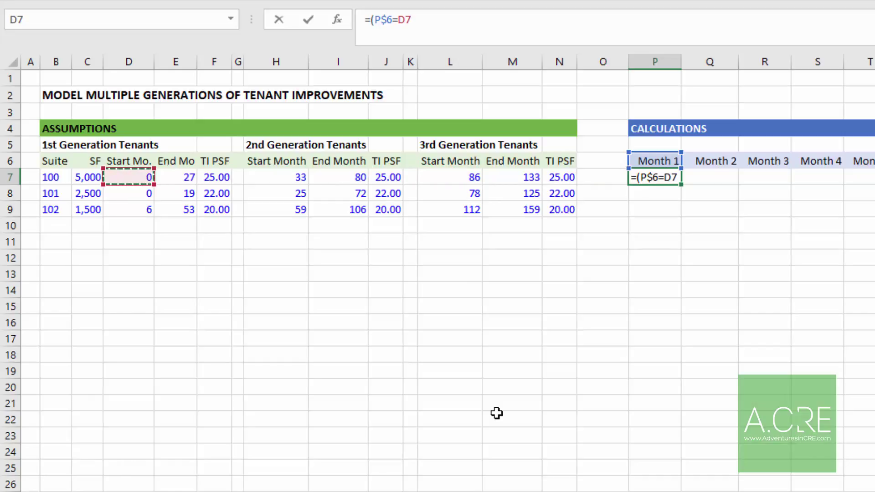
pyautogui.press('F4')
pyautogui.press('F4')
pyautogui.press('F4')
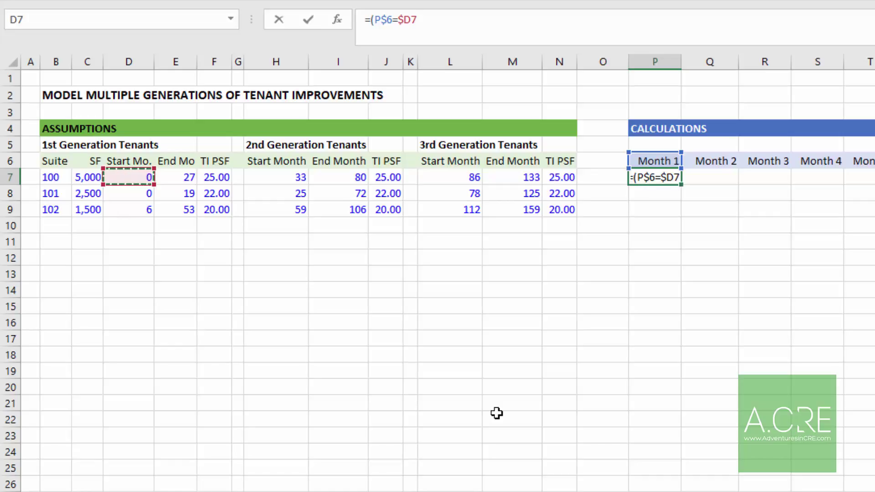
pyautogui.write(')')
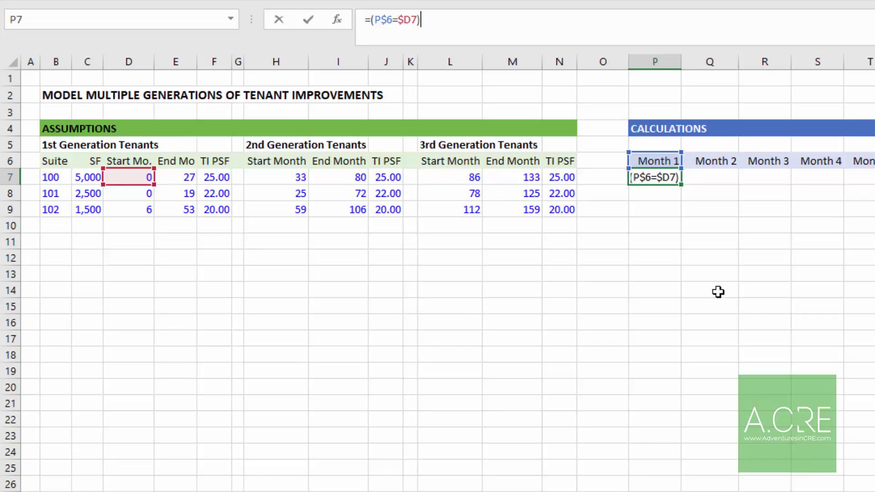
pyautogui.press('Return')
pyautogui.press('Up')
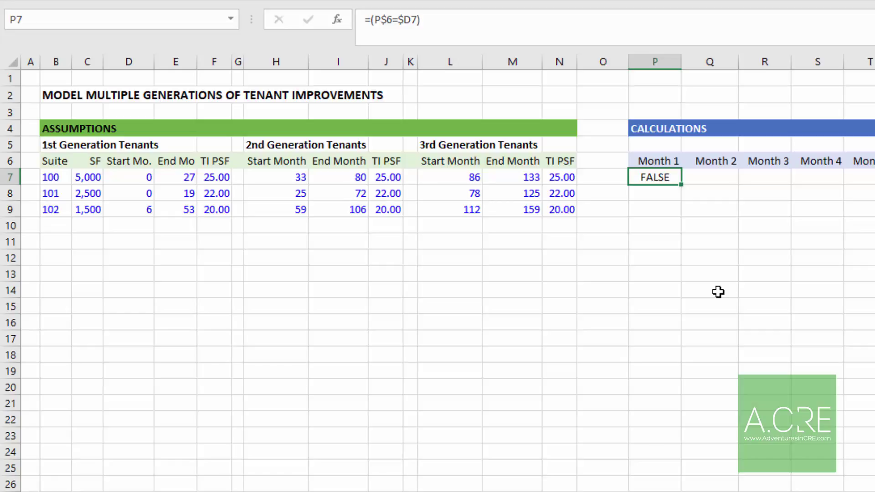
# Append *$F7*$C7+ to P7's formula, multiplying by 1st-generation TI PSF and square footage
pyautogui.press('F2')
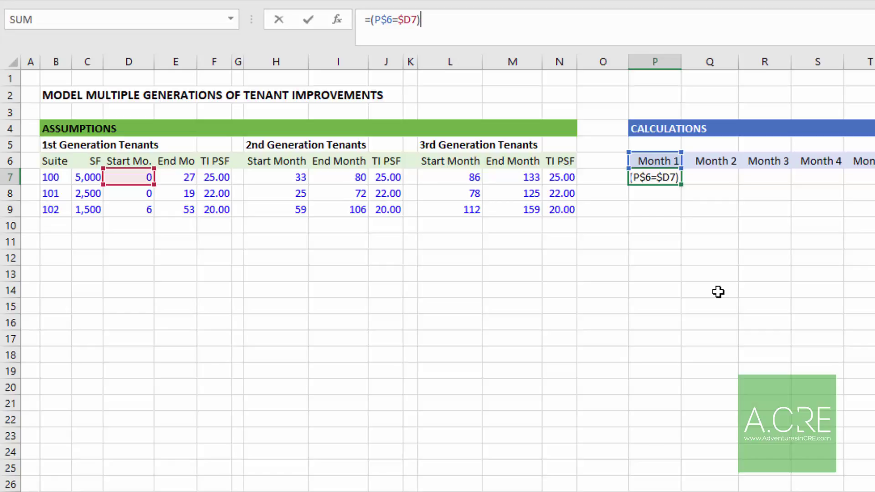
pyautogui.write('*')
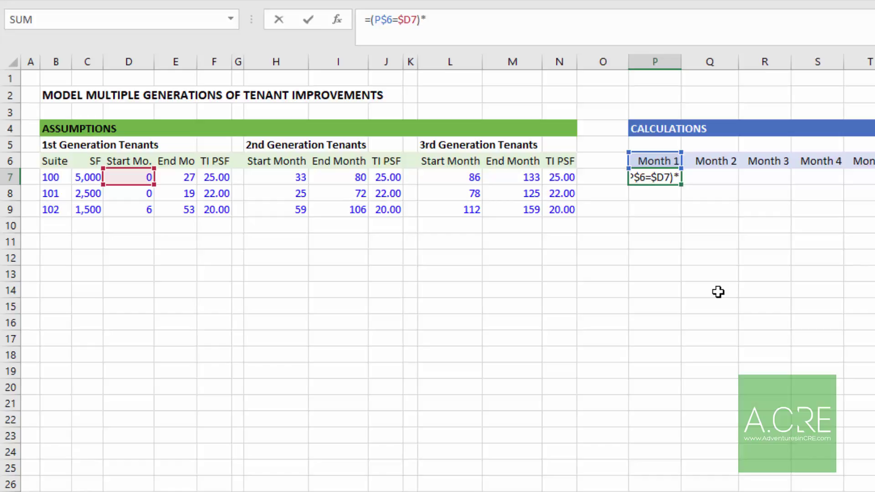
pyautogui.press('Left')
pyautogui.press('Right')
pyautogui.press('Left')
pyautogui.press('Left')
pyautogui.press('Left')
pyautogui.press('Left')
pyautogui.press('Left')
pyautogui.press('Left')
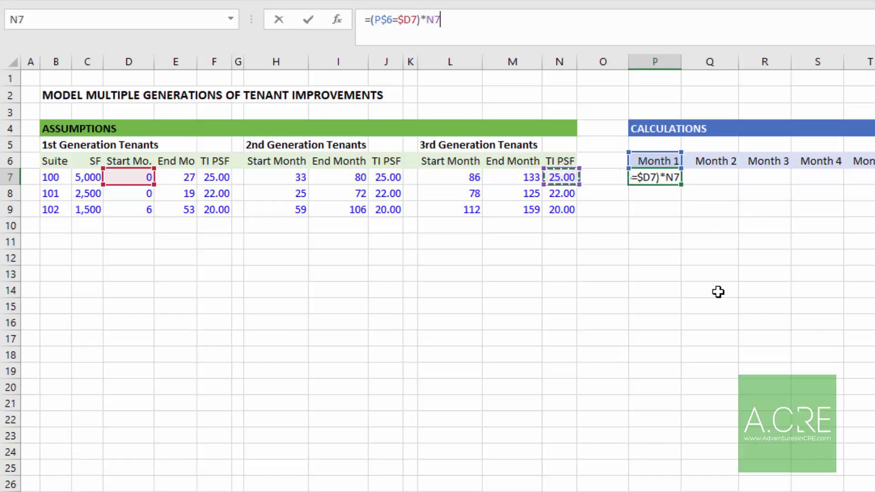
pyautogui.press('Left')
pyautogui.press('Left')
pyautogui.press('Left')
pyautogui.press('Left')
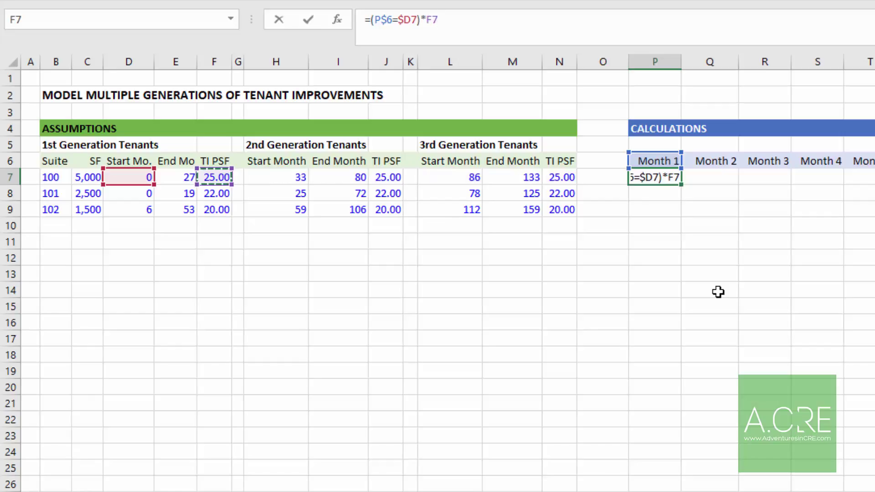
pyautogui.press('F4')
pyautogui.press('F4')
pyautogui.press('F4')
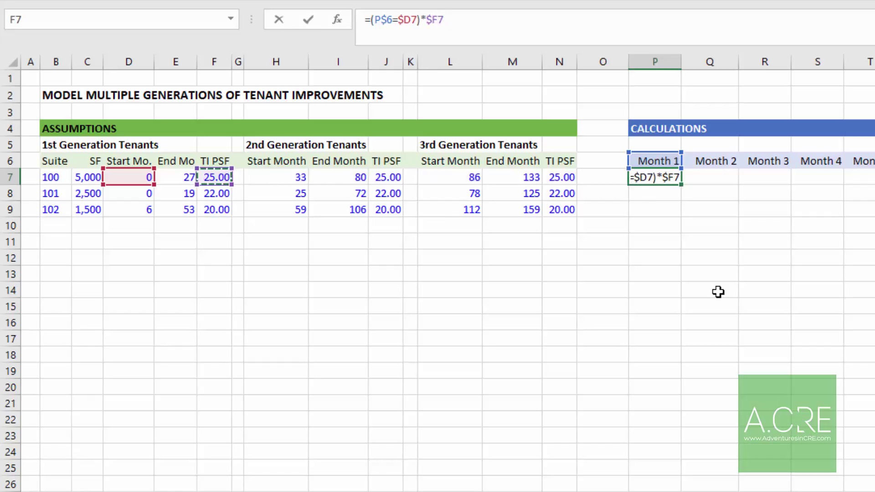
pyautogui.write('*')
pyautogui.press('Left')
pyautogui.press('Left')
pyautogui.press('Left')
pyautogui.press('Left')
pyautogui.press('Left')
pyautogui.press('Left')
pyautogui.press('Left')
pyautogui.press('Left')
pyautogui.press('Left')
pyautogui.press('Left')
pyautogui.press('Left')
pyautogui.press('Left')
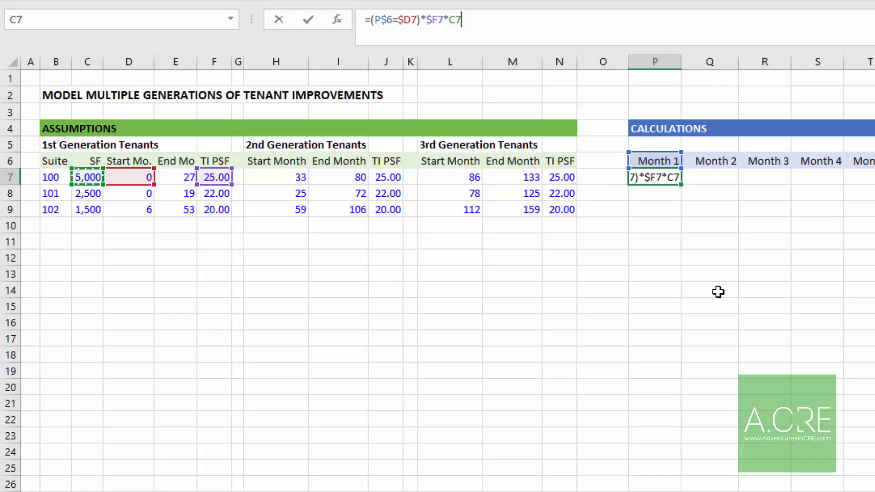
pyautogui.press('F4')
pyautogui.press('F4')
pyautogui.press('F4')
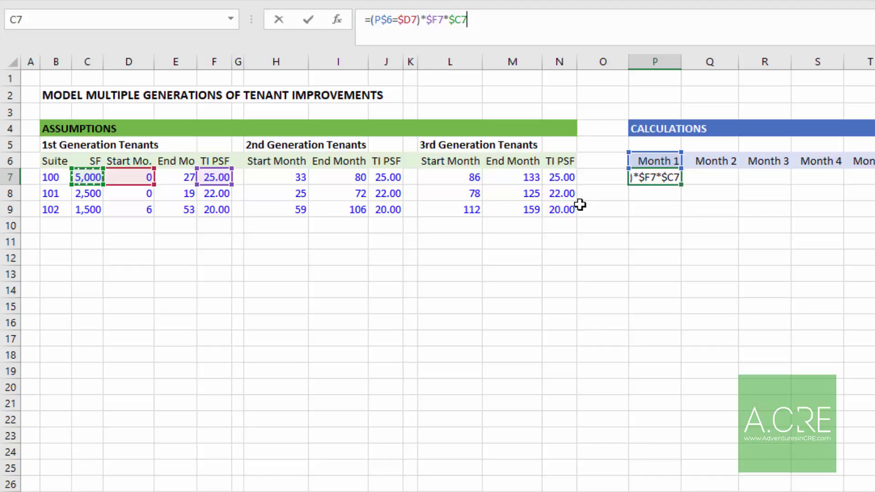
pyautogui.write('+')
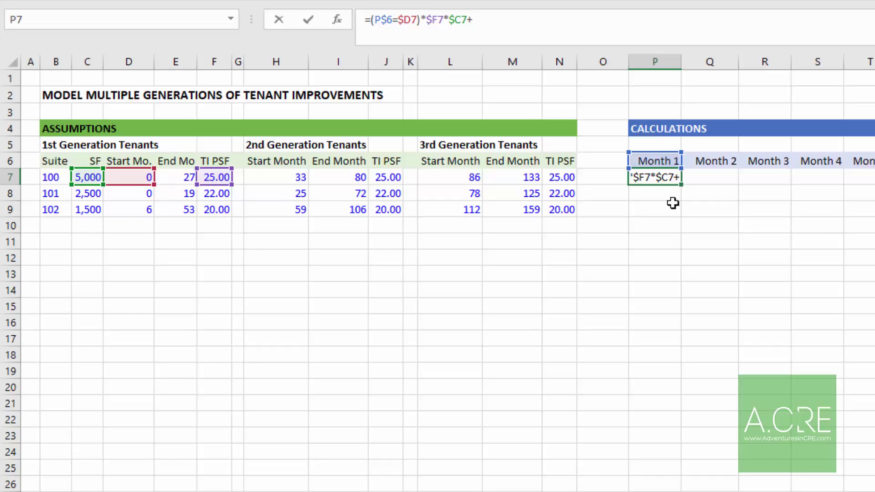
# Add the 2nd-generation term (P$6=$H7)*$J7*$C7 to P7's formula
pyautogui.write('(')
pyautogui.press('Up')
pyautogui.press('F4')
pyautogui.press('F4')
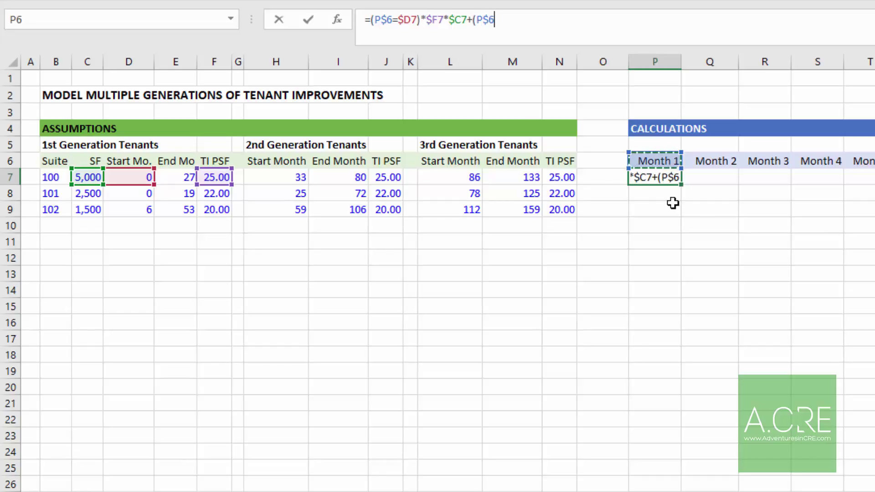
pyautogui.write('=')
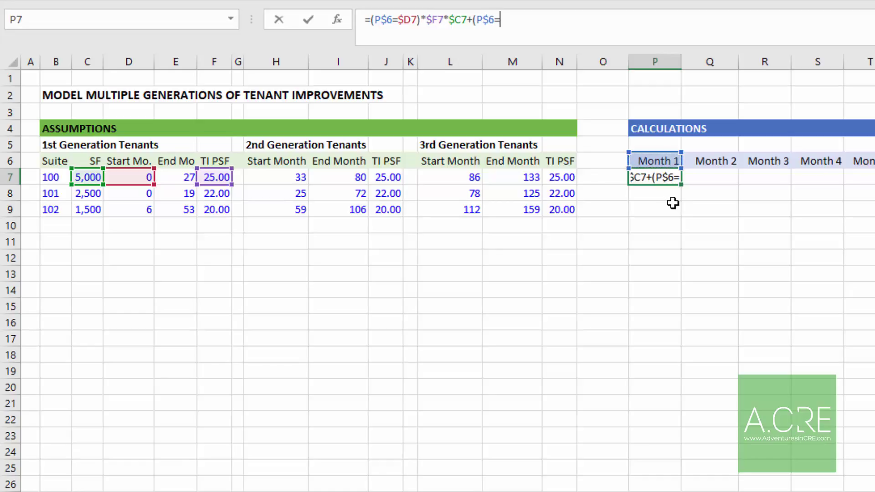
pyautogui.press('Left')
pyautogui.press('Left')
pyautogui.press('Left')
pyautogui.press('Left')
pyautogui.press('Left')
pyautogui.press('Left')
pyautogui.press('Left')
pyautogui.press('Left')
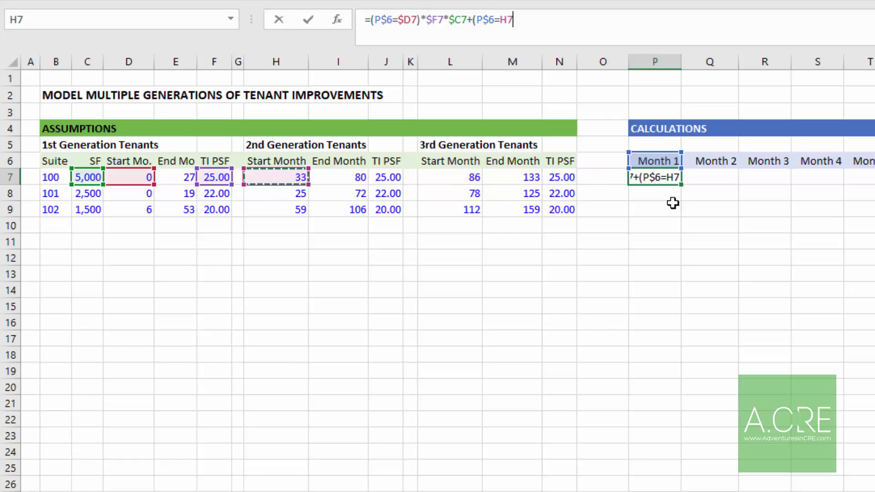
pyautogui.press('F4')
pyautogui.press('F4')
pyautogui.press('F4')
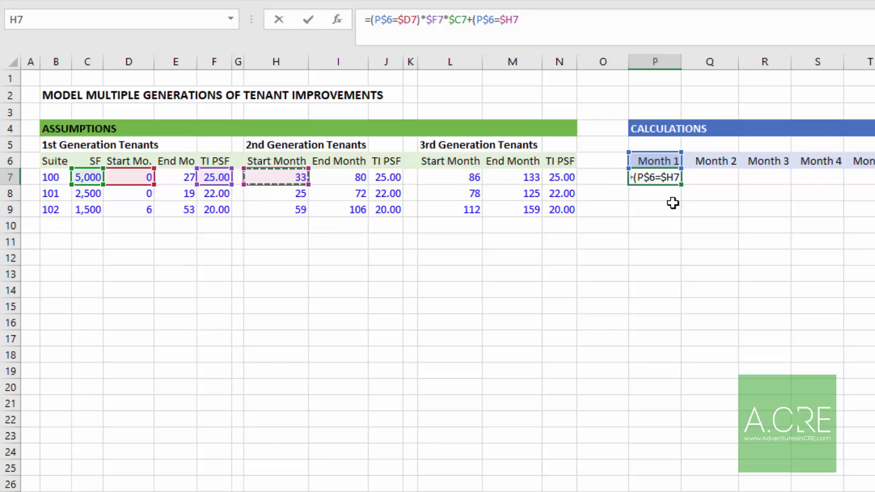
pyautogui.write(')*')
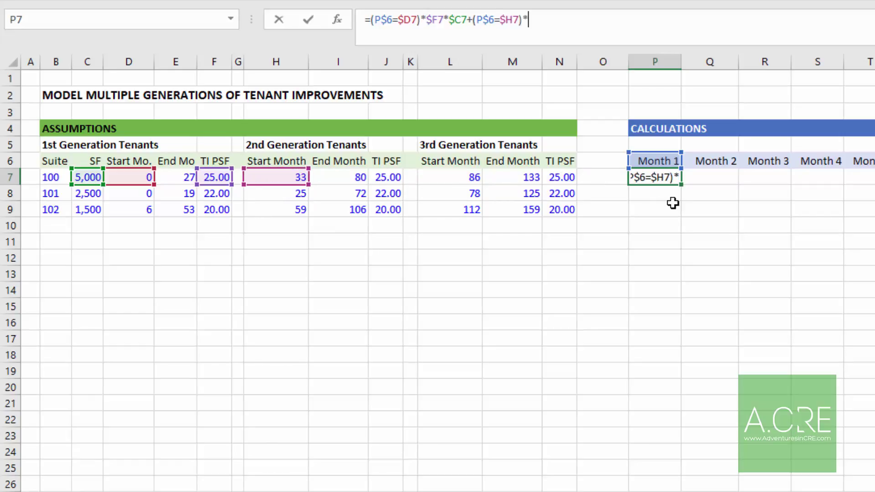
pyautogui.press('Left')
pyautogui.press('Left')
pyautogui.press('Left')
pyautogui.press('Left')
pyautogui.press('Left')
pyautogui.press('Left')
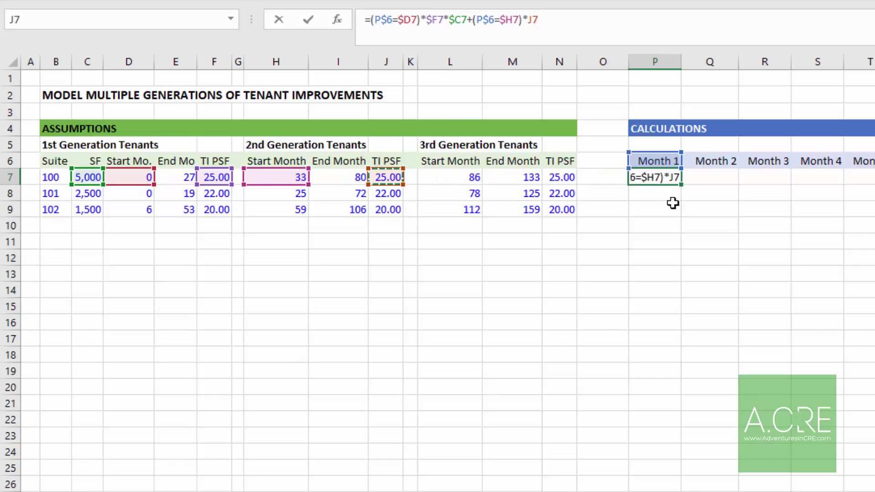
pyautogui.press('F4')
pyautogui.press('F4')
pyautogui.press('F4')
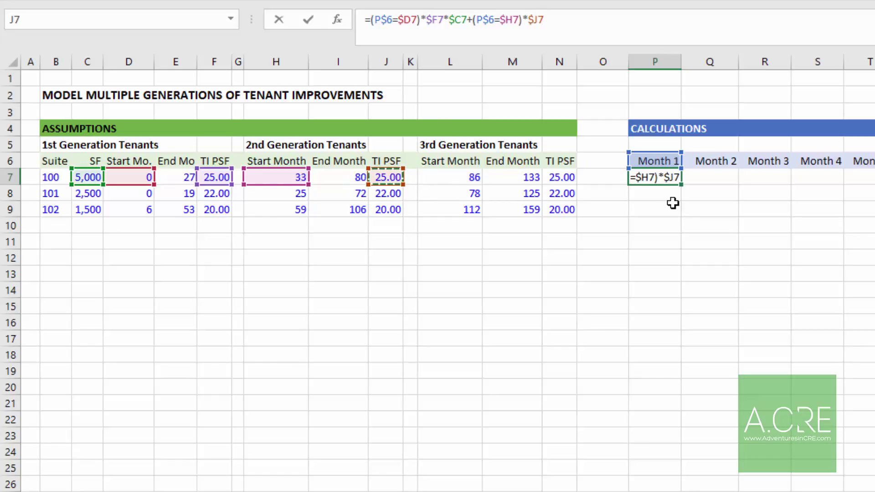
pyautogui.write('*')
pyautogui.press('Left')
pyautogui.press('Left')
pyautogui.press('Left')
pyautogui.press('Left')
pyautogui.press('Left')
pyautogui.press('Left')
pyautogui.press('Left')
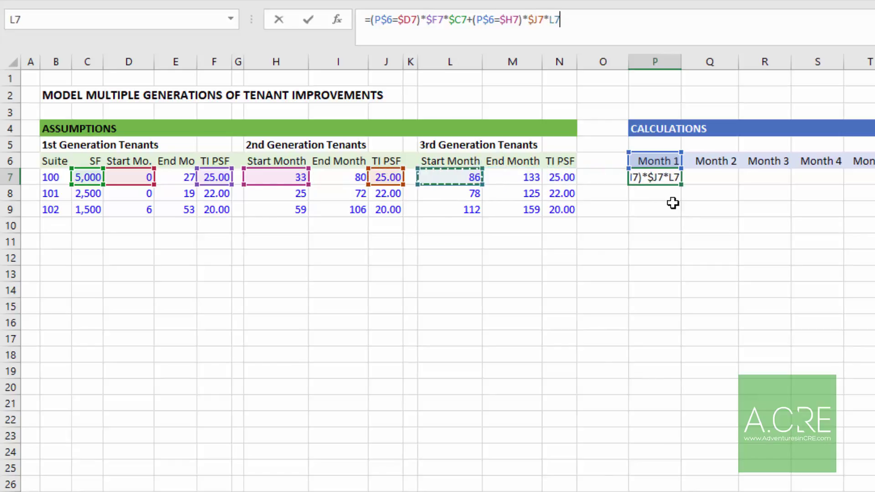
pyautogui.press('Left')
pyautogui.press('Left')
pyautogui.press('Left')
pyautogui.press('Left')
pyautogui.press('Left')
pyautogui.press('Left')
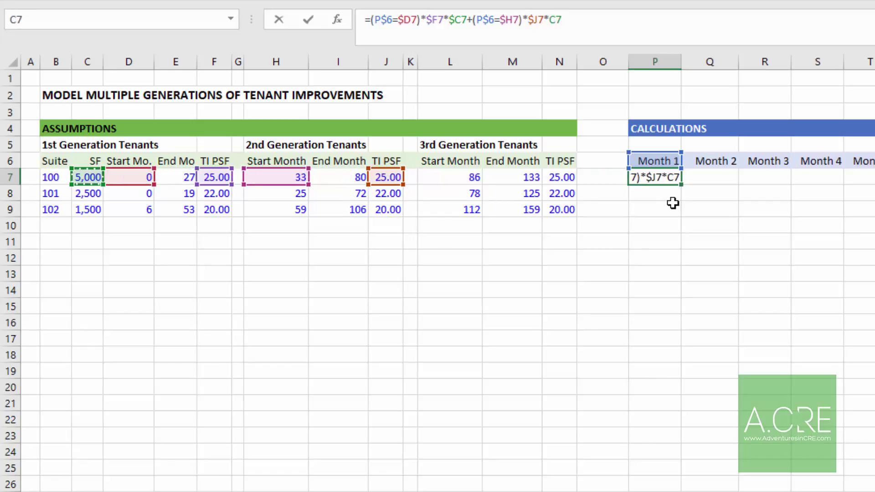
pyautogui.press('F4')
pyautogui.press('F4')
pyautogui.press('F4')
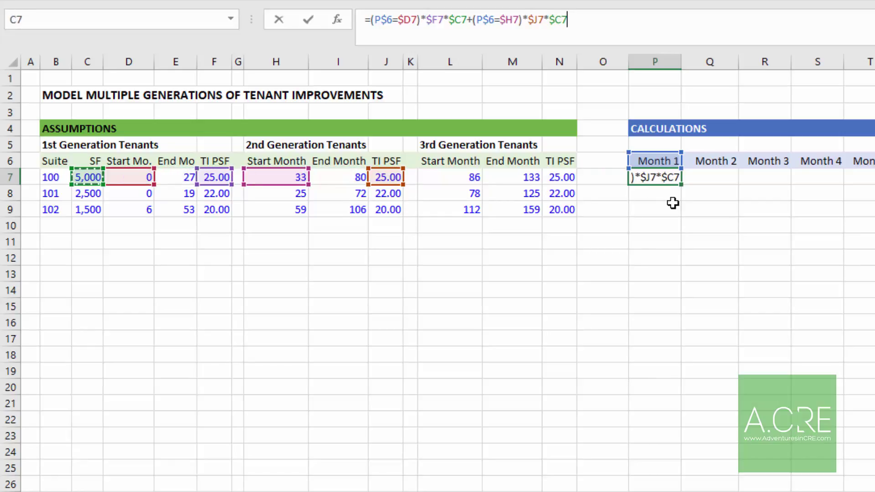
# Add the 3rd-generation term +(P$6=$L7)*$N7*$C7 and commit the formula, which returns 0
pyautogui.write('+(')
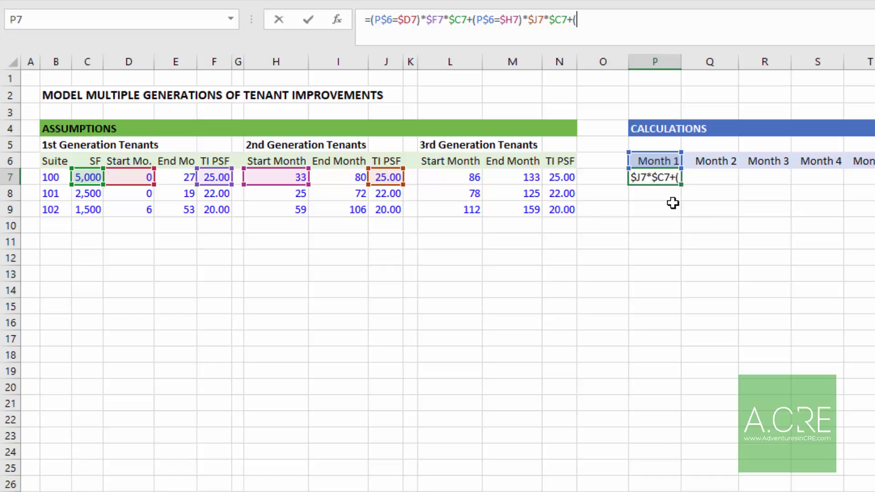
pyautogui.press('Up')
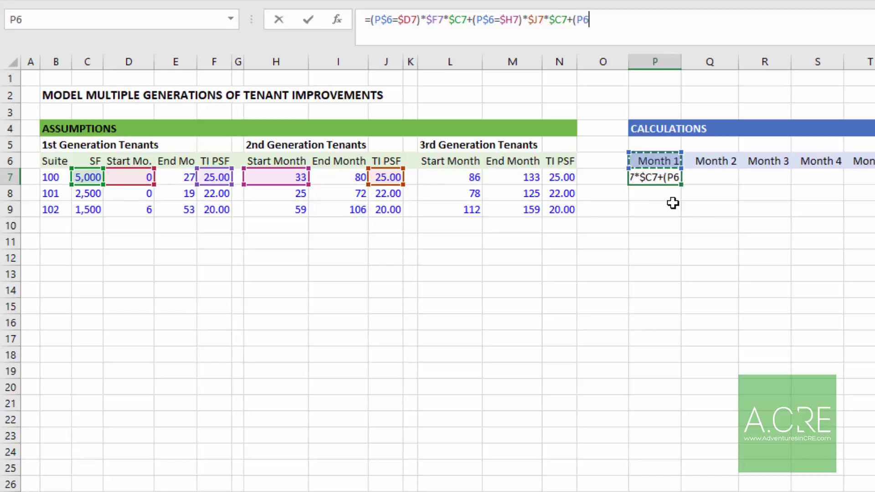
pyautogui.press('F4')
pyautogui.press('F4')
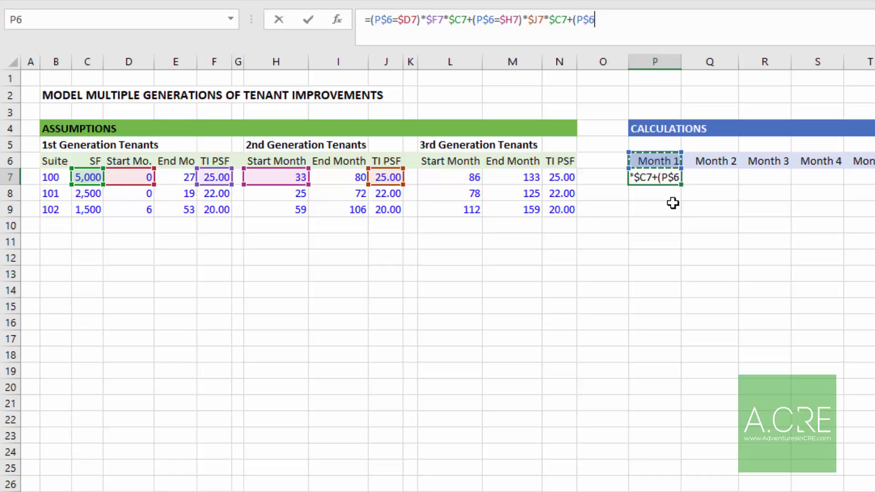
pyautogui.write('=')
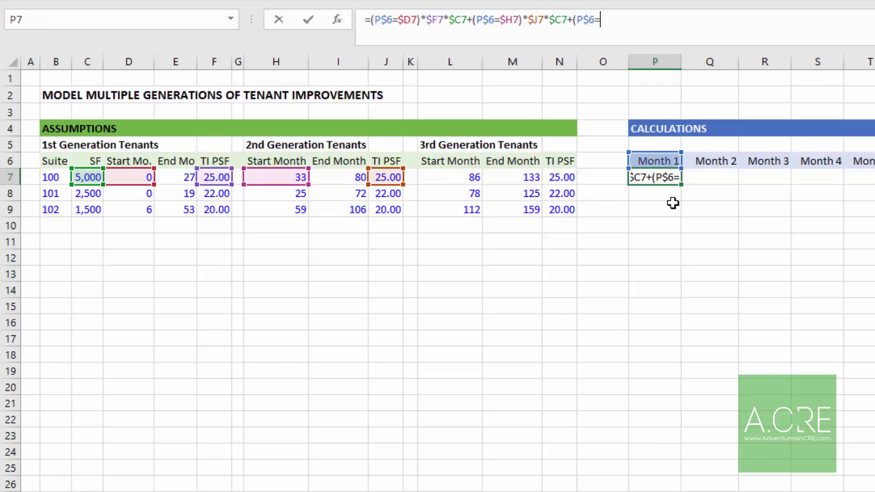
pyautogui.press('Left')
pyautogui.press('Left')
pyautogui.press('Left')
pyautogui.press('Left')
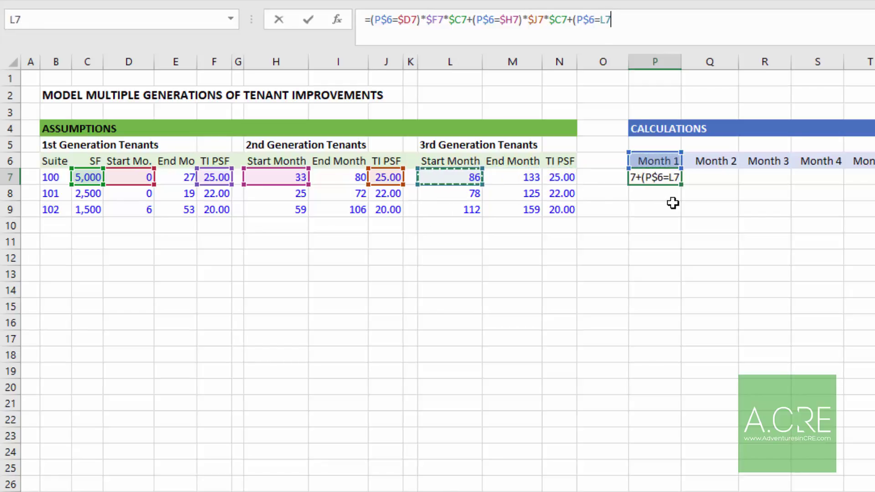
pyautogui.press('F4')
pyautogui.press('F4')
pyautogui.press('F4')
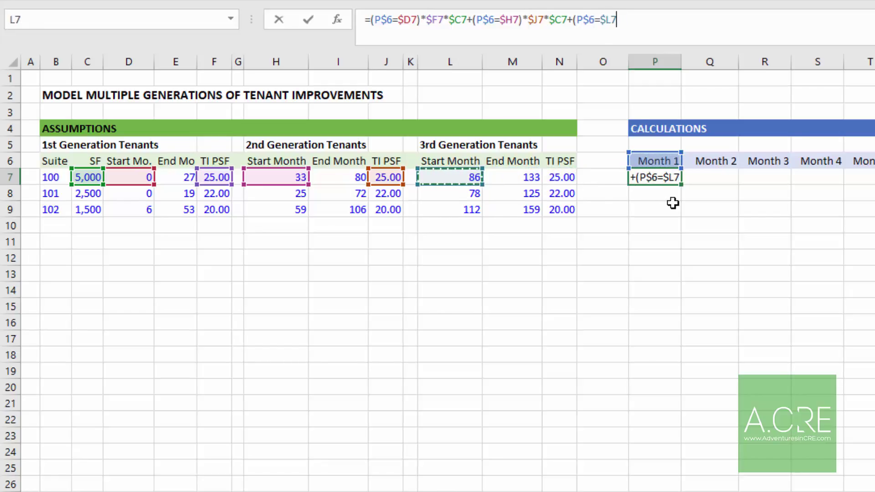
pyautogui.write(')*')
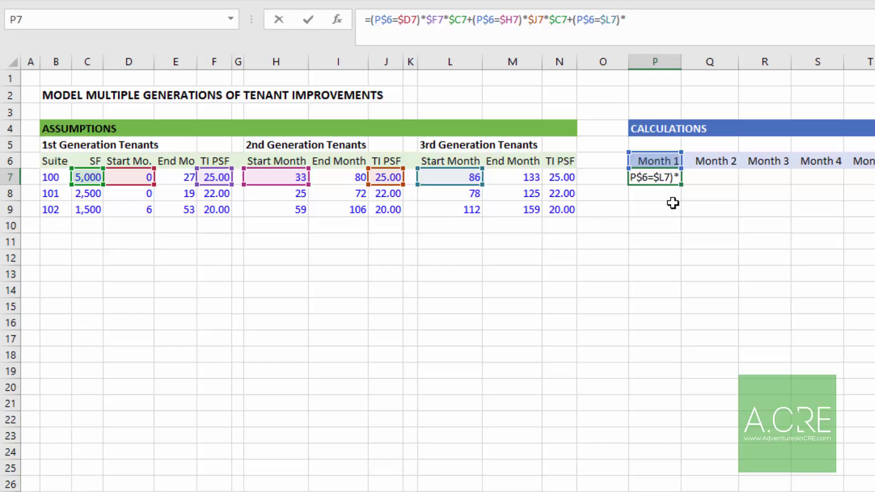
pyautogui.press('Left')
pyautogui.press('Left')
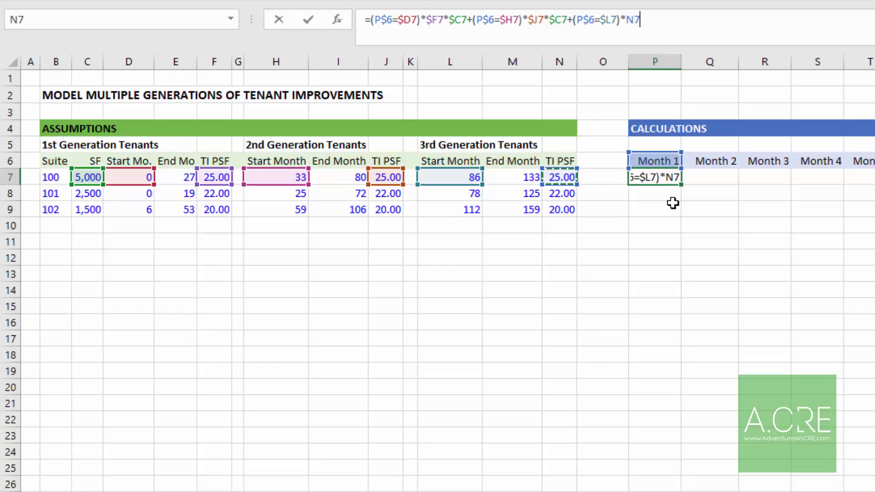
pyautogui.press('F4')
pyautogui.press('F4')
pyautogui.press('F4')
pyautogui.write('*')
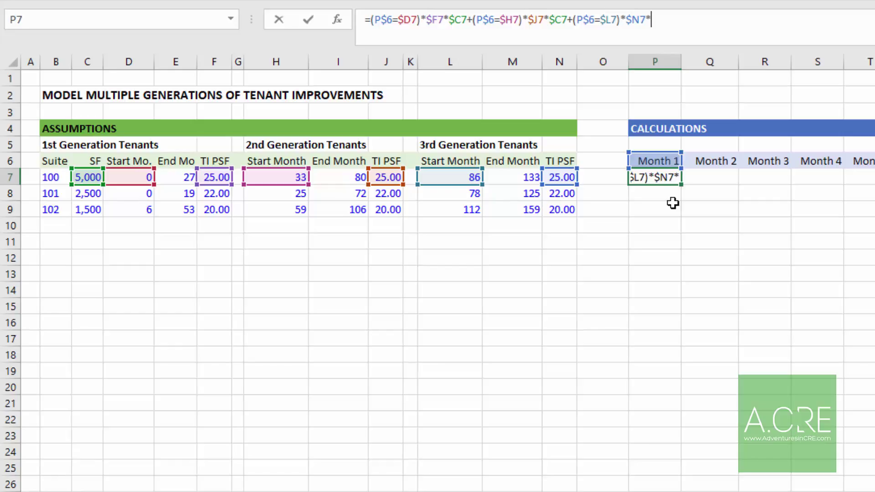
pyautogui.press('Left')
pyautogui.press('Left')
pyautogui.press('Left')
pyautogui.press('Left')
pyautogui.press('Left')
pyautogui.press('Left')
pyautogui.press('Left')
pyautogui.press('Left')
pyautogui.press('Left')
pyautogui.press('Left')
pyautogui.press('Left')
pyautogui.press('Left')
pyautogui.press('Left')
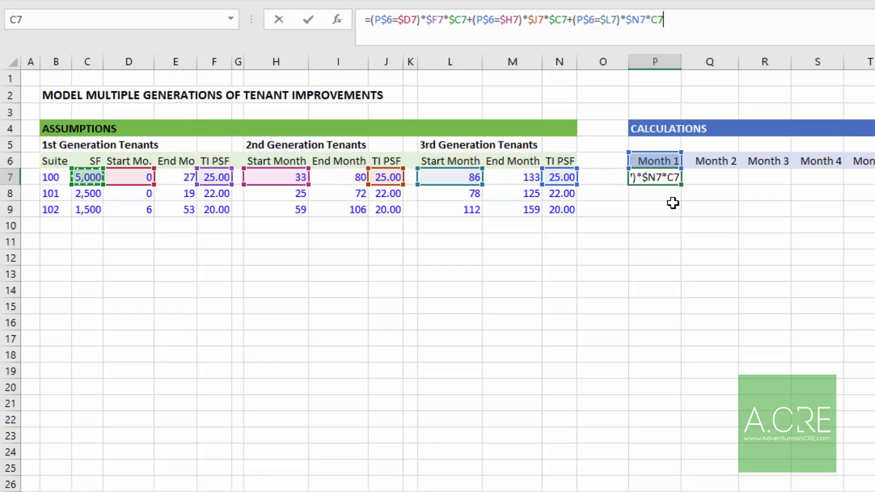
pyautogui.press('F4')
pyautogui.press('F4')
pyautogui.press('F4')
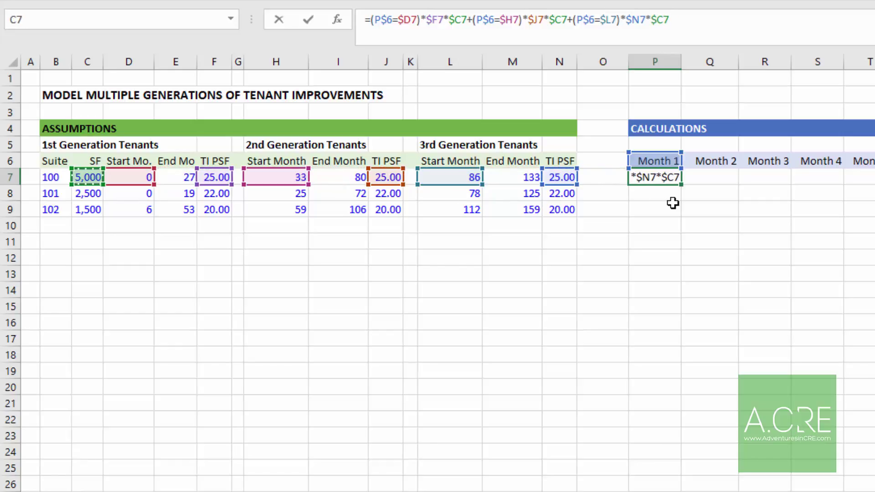
pyautogui.press('Return')
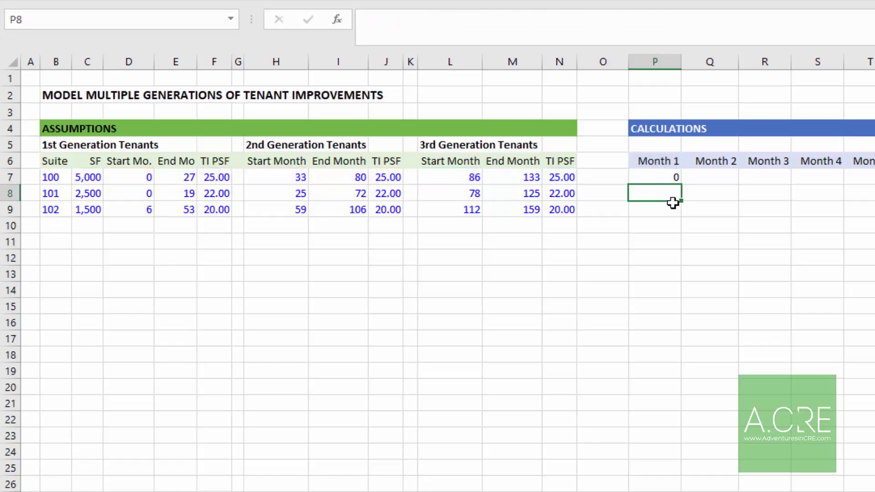
pyautogui.press('Up')
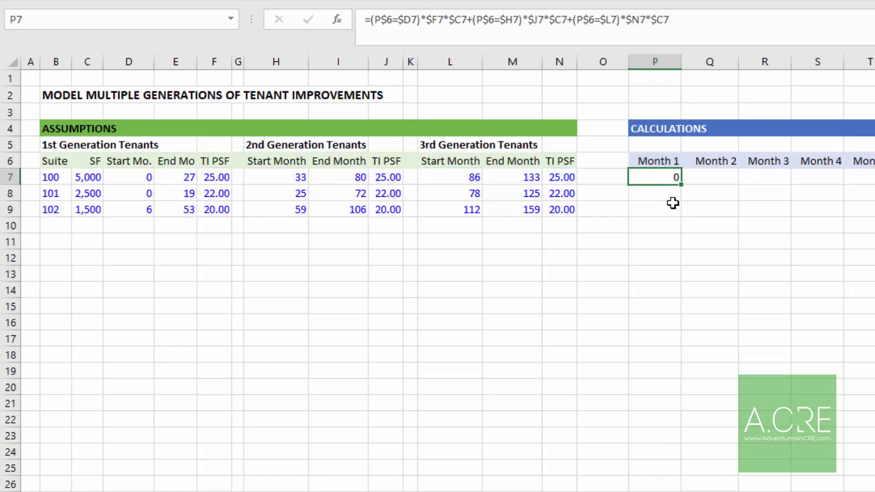
pyautogui.click(648, 158)
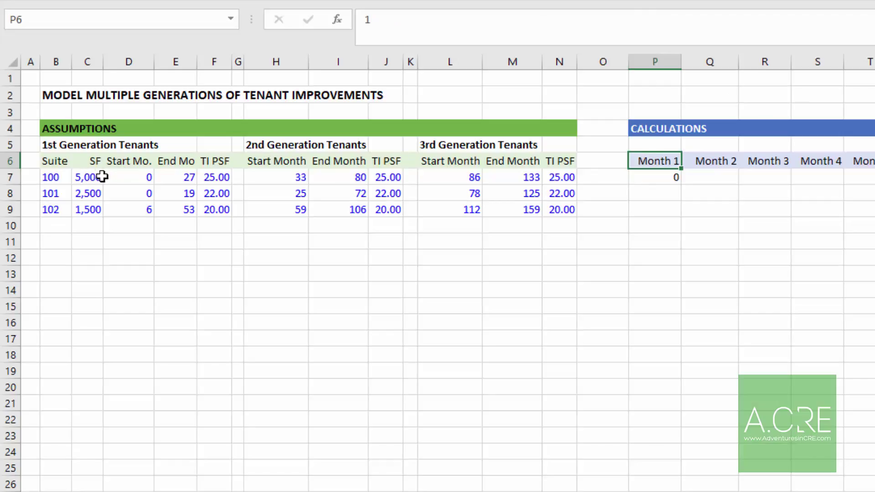
pyautogui.click(125, 177)
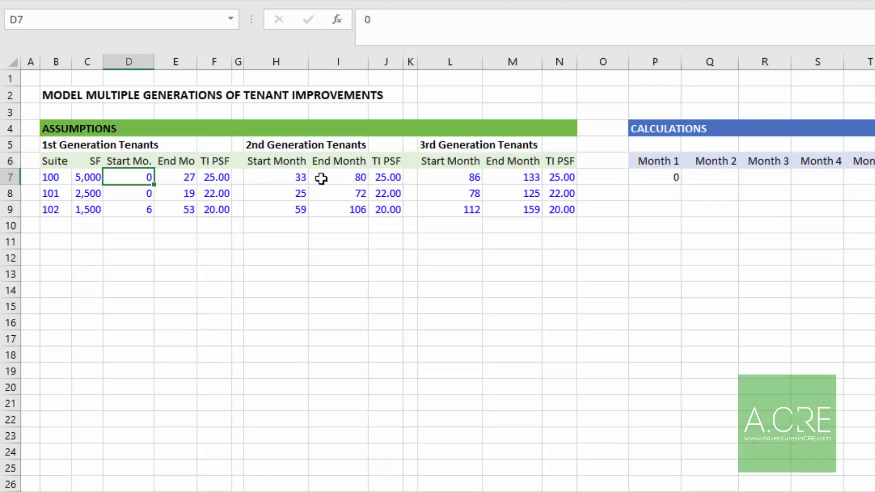
pyautogui.click(279, 178)
pyautogui.click(455, 178)
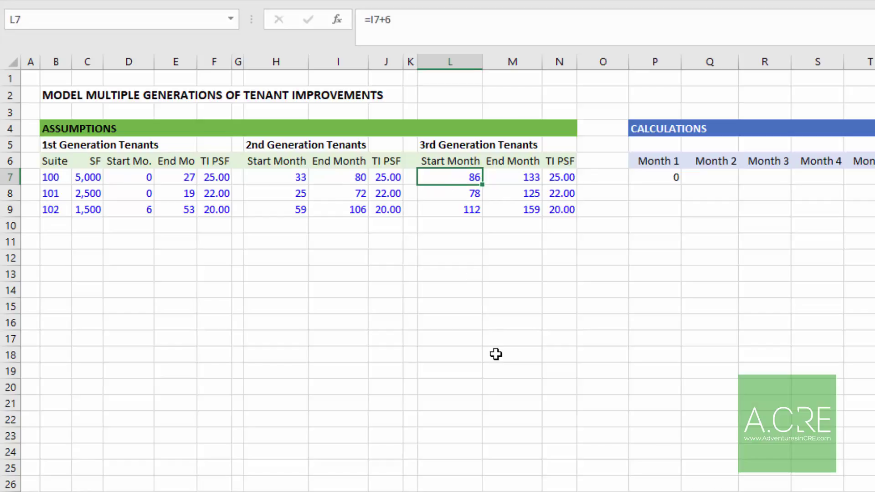
pyautogui.click(677, 179)
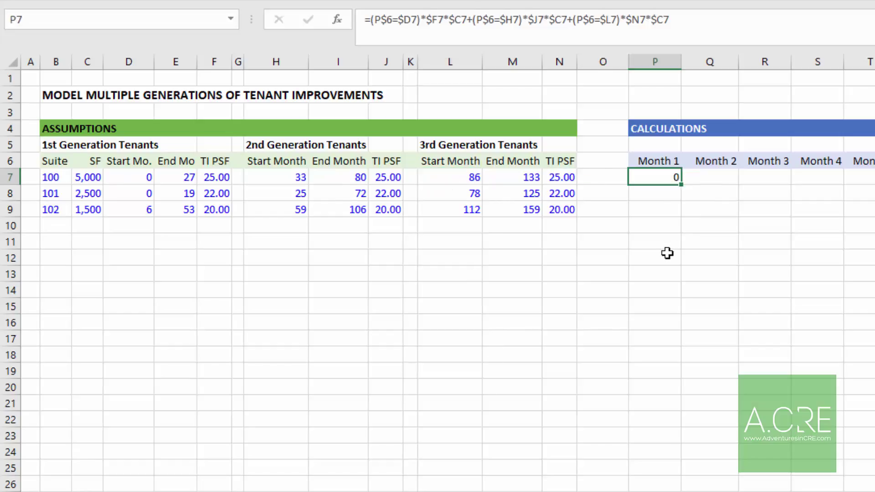
# Copy P7's formula across row 7 from Month 2 through Month 120
pyautogui.hotkey('ctrl', 'c')
pyautogui.press('Up')
pyautogui.hotkey('ctrl', 'Right')
pyautogui.press('Down')
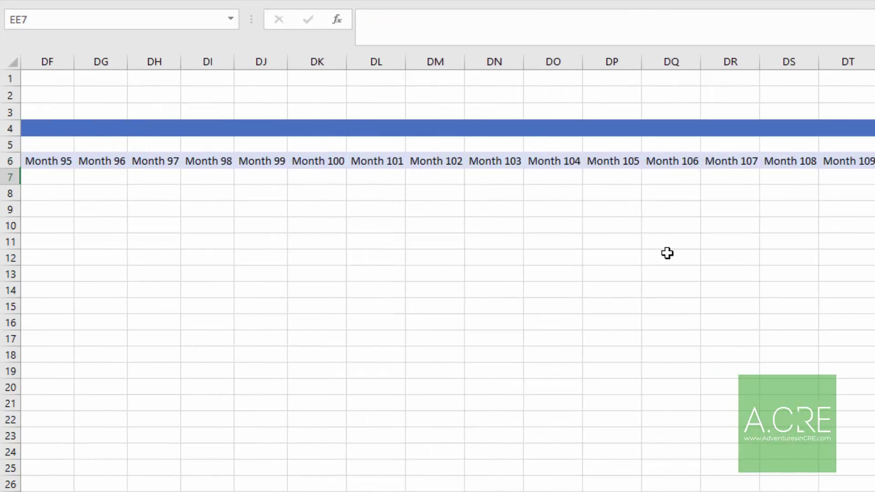
pyautogui.hotkey('ctrl', 'shift', 'Left')
pyautogui.hotkey('shift', 'Right')
pyautogui.hotkey('ctrl', 'v')
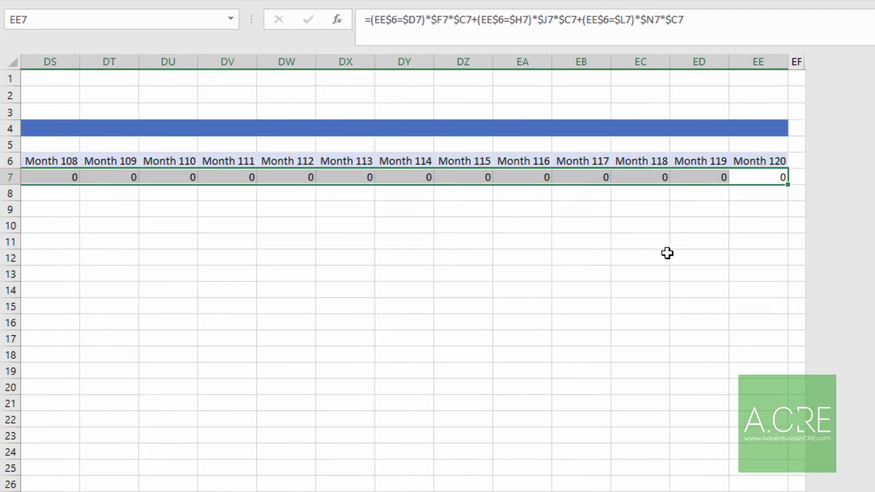
# Return to Month 1 and review the 2nd- and 3rd-generation start month cells
pyautogui.press('Left')
pyautogui.hotkey('ctrl', 'Left')
pyautogui.press('Left')
pyautogui.press('Left')
pyautogui.press('Left')
pyautogui.press('Left')
pyautogui.press('Left')
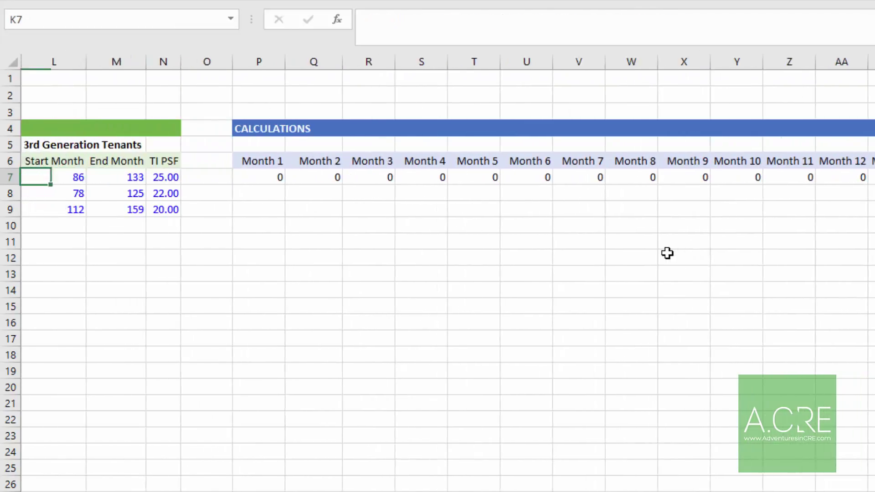
pyautogui.press('Right')
pyautogui.press('Right')
pyautogui.press('Right')
pyautogui.press('Right')
pyautogui.press('Right')
pyautogui.press('Right')
pyautogui.press('Right')
pyautogui.press('Right')
pyautogui.press('Right')
pyautogui.press('Right')
pyautogui.press('Right')
pyautogui.press('Right')
pyautogui.press('Right')
pyautogui.press('Right')
pyautogui.press('Right')
pyautogui.press('Right')
pyautogui.press('Right')
pyautogui.press('Right')
pyautogui.press('Left')
pyautogui.press('Left')
pyautogui.press('Left')
pyautogui.press('Left')
pyautogui.press('Left')
pyautogui.press('Left')
pyautogui.press('Left')
pyautogui.press('Left')
pyautogui.press('Left')
pyautogui.press('Left')
pyautogui.press('Left')
pyautogui.press('Left')
pyautogui.press('Left')
pyautogui.press('Left')
pyautogui.press('Left')
pyautogui.press('Left')
pyautogui.press('Left')
pyautogui.press('Left')
pyautogui.press('Left')
pyautogui.press('Left')
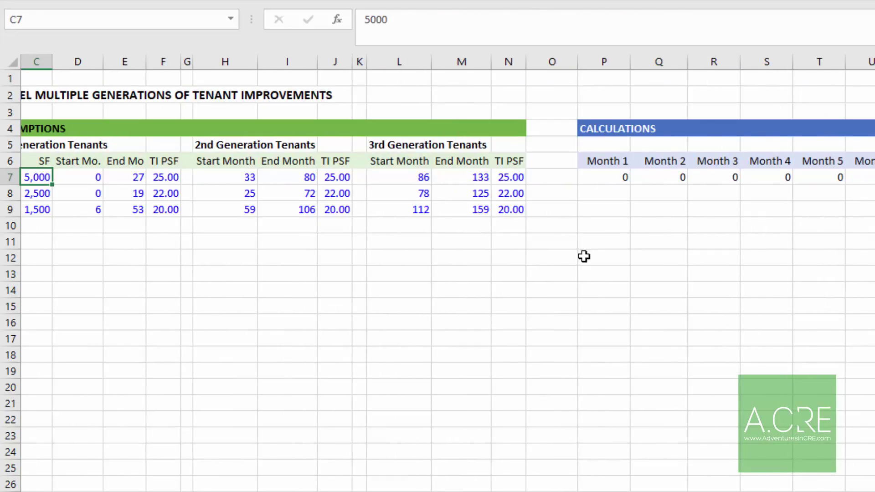
pyautogui.click(238, 177)
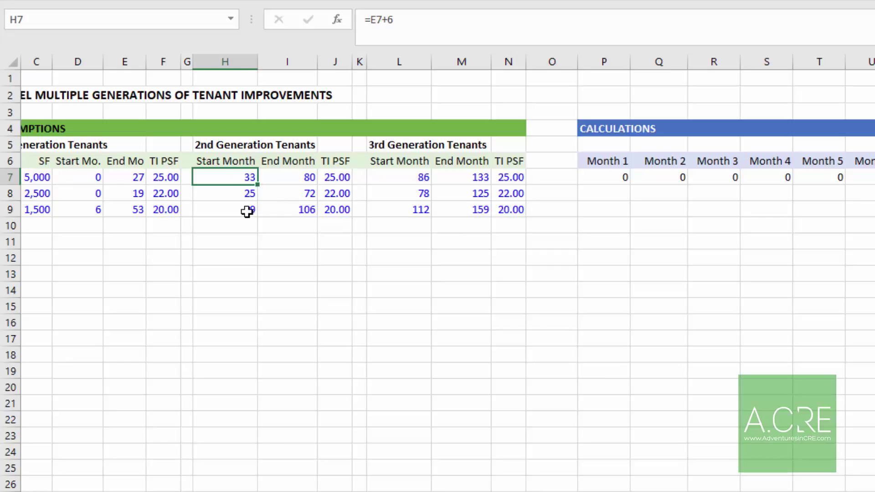
pyautogui.click(393, 176)
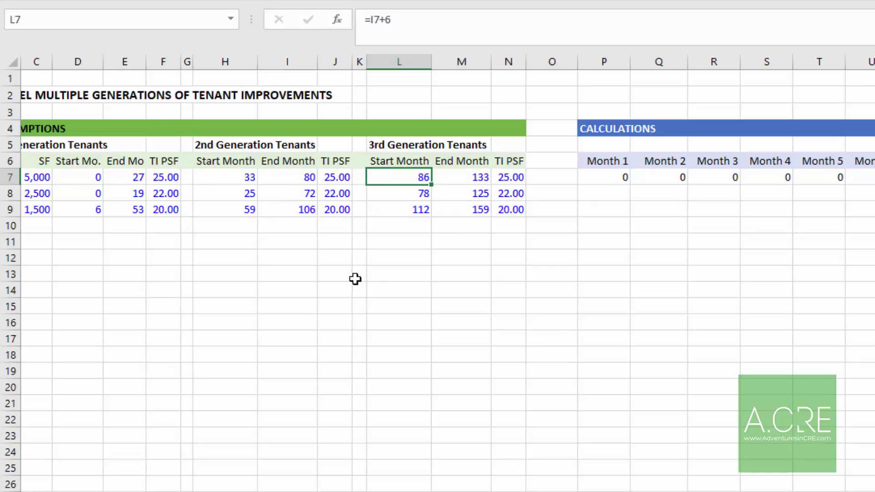
pyautogui.click(745, 178)
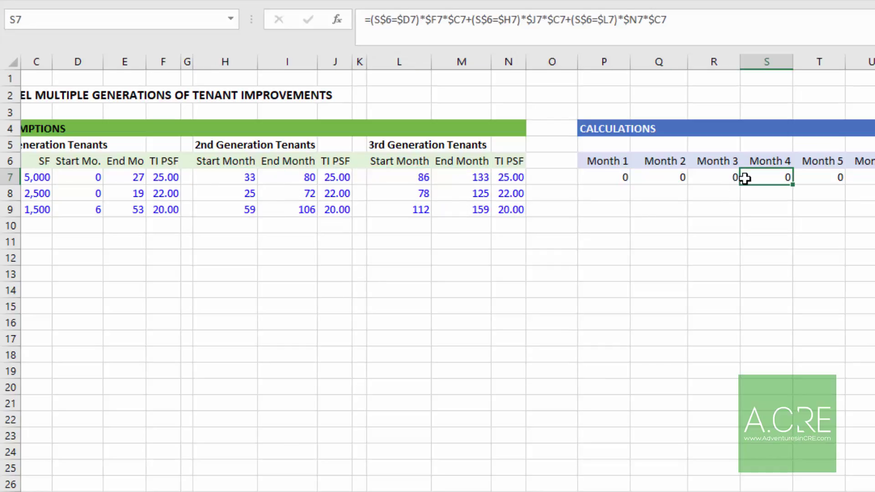
pyautogui.press('Right')
pyautogui.press('Right')
pyautogui.press('Right')
pyautogui.press('Right')
pyautogui.press('Right')
pyautogui.press('Right')
pyautogui.press('Right')
pyautogui.press('Right')
pyautogui.press('Right')
pyautogui.press('Right')
pyautogui.press('Right')
pyautogui.press('Right')
pyautogui.press('Right')
pyautogui.press('Right')
pyautogui.press('Right')
pyautogui.press('Right')
pyautogui.press('Right')
pyautogui.press('Right')
pyautogui.press('Right')
pyautogui.press('Right')
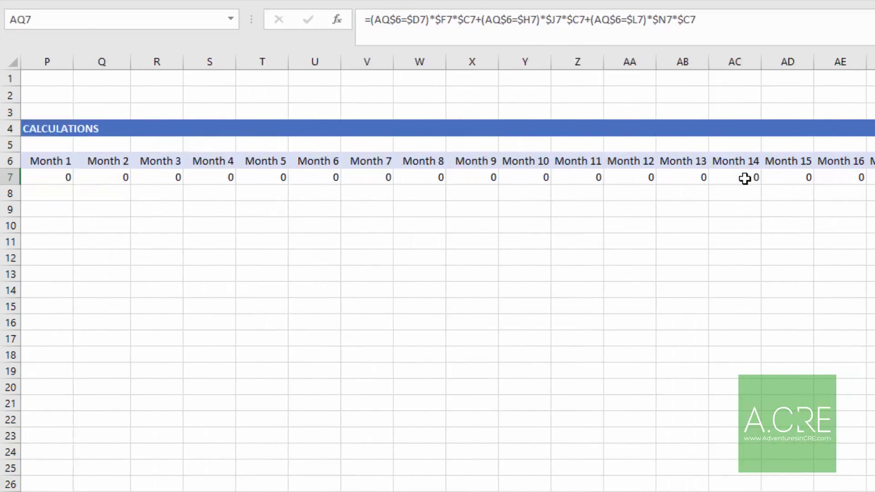
pyautogui.press('Right')
pyautogui.press('Right')
pyautogui.press('Right')
pyautogui.press('Right')
pyautogui.press('Right')
pyautogui.press('Left')
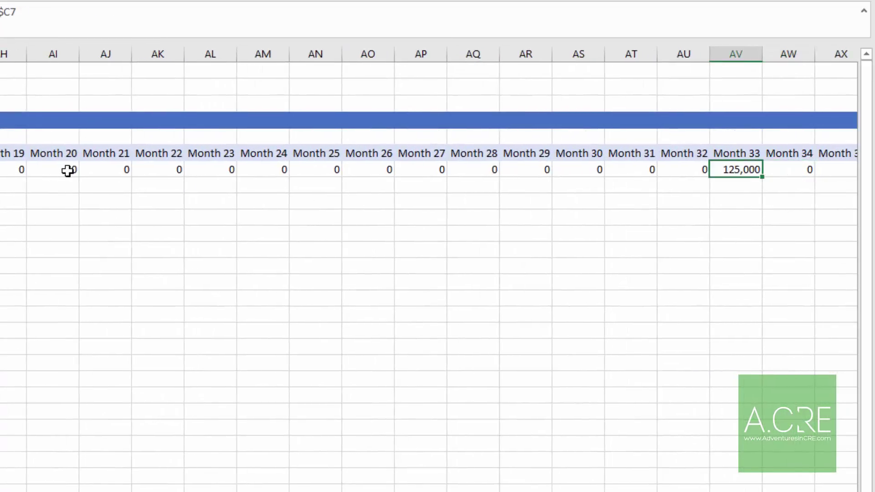
pyautogui.press('Up')
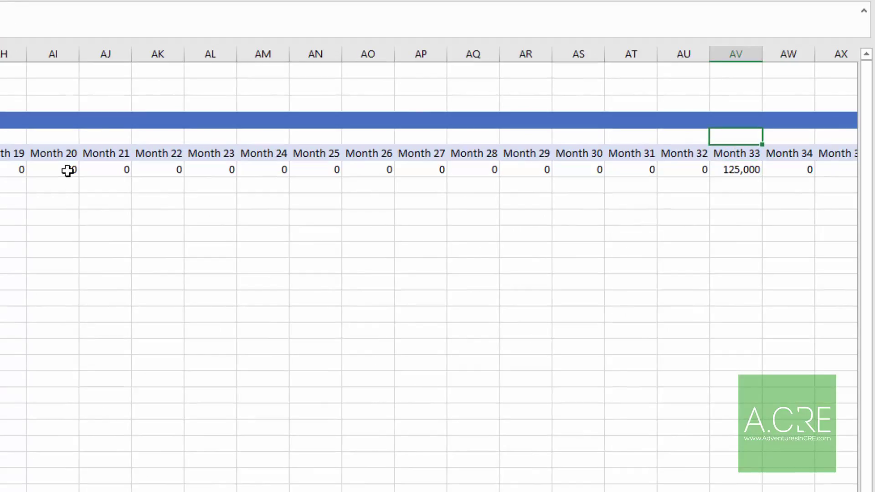
pyautogui.write('=')
pyautogui.press('Left')
pyautogui.press('Left')
pyautogui.press('Left')
pyautogui.press('Left')
pyautogui.press('Left')
pyautogui.press('Left')
pyautogui.press('Left')
pyautogui.press('Left')
pyautogui.press('Left')
pyautogui.press('Left')
pyautogui.press('Left')
pyautogui.press('Left')
pyautogui.press('Left')
pyautogui.press('Left')
pyautogui.press('Left')
pyautogui.press('Left')
pyautogui.press('Left')
pyautogui.press('Left')
pyautogui.press('Left')
pyautogui.press('Left')
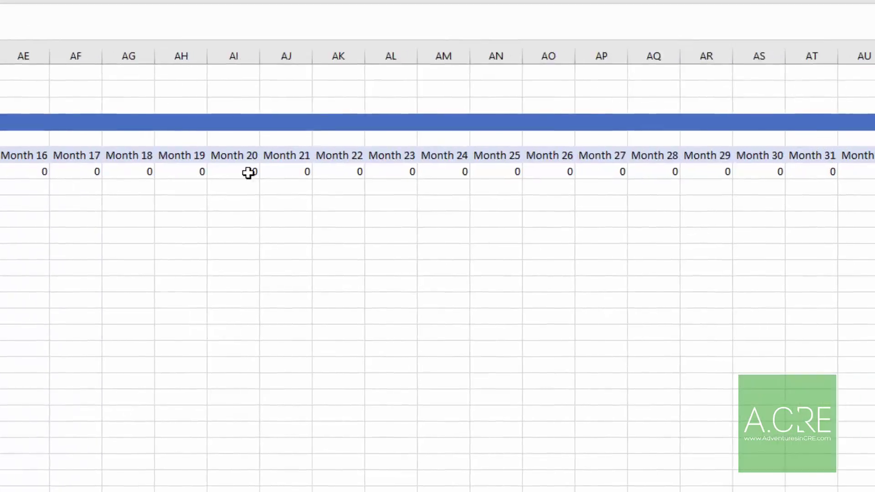
pyautogui.press('Right')
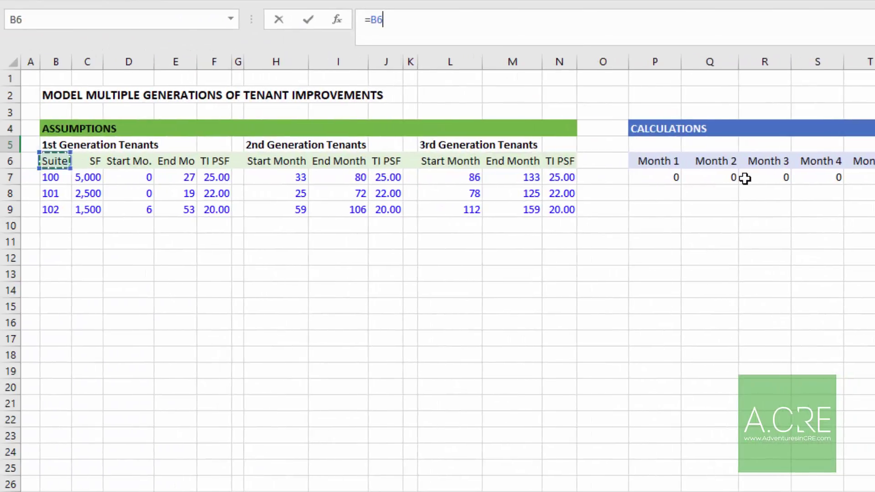
pyautogui.press('Down')
pyautogui.press('Right')
pyautogui.press('Right')
pyautogui.press('Right')
pyautogui.press('Right')
pyautogui.press('Right')
pyautogui.press('Right')
pyautogui.press('Right')
pyautogui.press('Right')
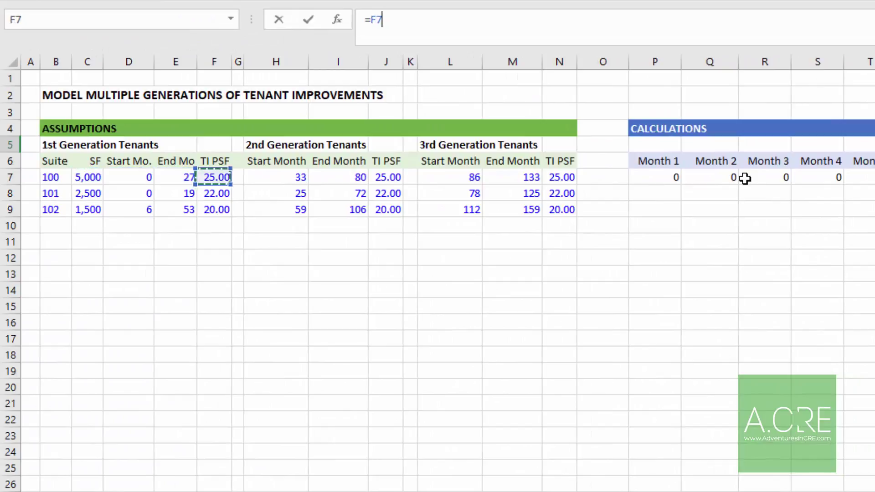
pyautogui.write('*')
pyautogui.press('Up')
pyautogui.press('Left')
pyautogui.press('Left')
pyautogui.press('Left')
pyautogui.press('Left')
pyautogui.press('Left')
pyautogui.press('Left')
pyautogui.press('Left')
pyautogui.press('Left')
pyautogui.press('Left')
pyautogui.press('Left')
pyautogui.press('Left')
pyautogui.press('Left')
pyautogui.press('Left')
pyautogui.press('Left')
pyautogui.press('Left')
pyautogui.press('Left')
pyautogui.press('Left')
pyautogui.press('Left')
pyautogui.press('Left')
pyautogui.press('Left')
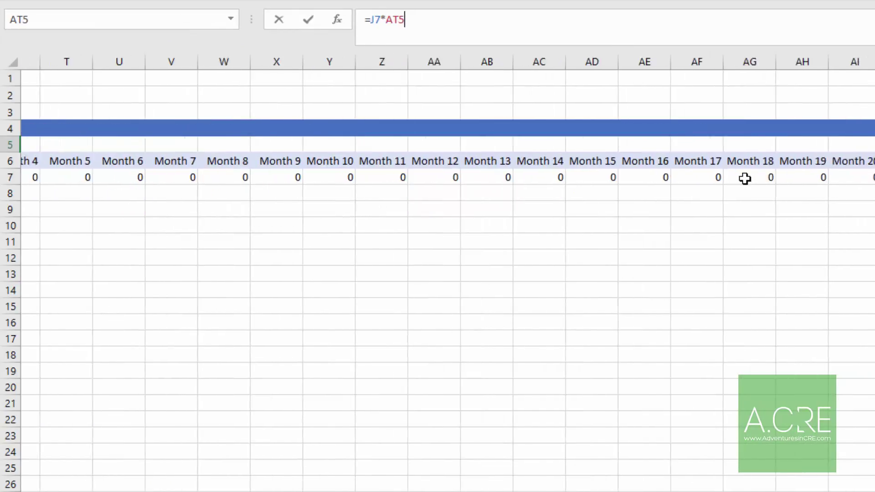
pyautogui.press('Left')
pyautogui.press('Left')
pyautogui.press('Left')
pyautogui.press('Left')
pyautogui.press('Left')
pyautogui.press('Left')
pyautogui.press('Left')
pyautogui.press('Left')
pyautogui.press('Left')
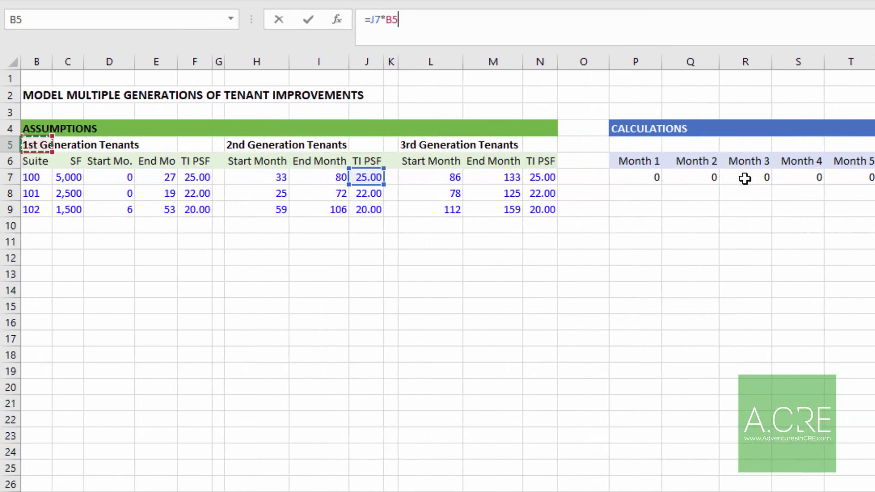
pyautogui.press('Right')
pyautogui.press('Down')
pyautogui.press('Down')
pyautogui.press('Return')
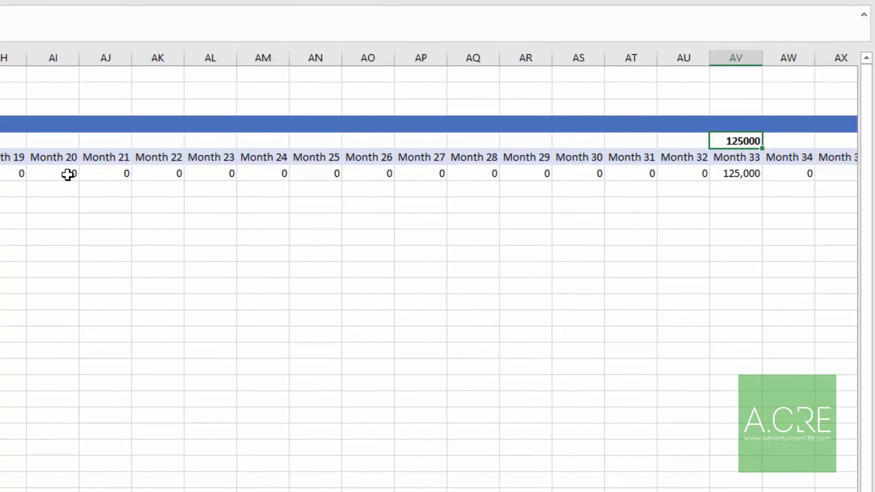
pyautogui.press('Delete')
pyautogui.press('Down')
pyautogui.press('Down')
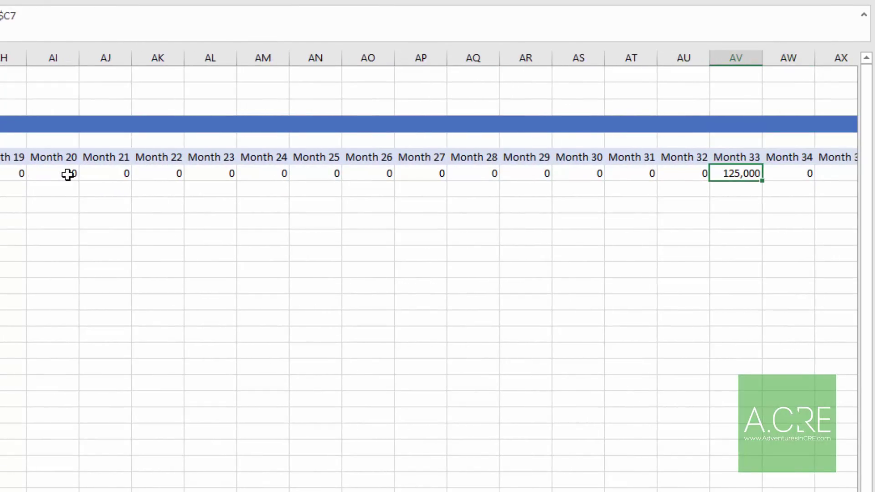
pyautogui.press('Right')
pyautogui.press('Right')
pyautogui.press('Right')
pyautogui.press('Right')
pyautogui.press('Right')
pyautogui.press('Right')
pyautogui.press('Right')
pyautogui.press('Right')
pyautogui.press('Right')
pyautogui.press('Right')
pyautogui.press('Right')
pyautogui.press('Right')
pyautogui.press('Right')
pyautogui.press('Right')
pyautogui.press('Right')
pyautogui.press('Right')
pyautogui.press('Right')
pyautogui.press('Right')
pyautogui.press('Right')
pyautogui.press('Right')
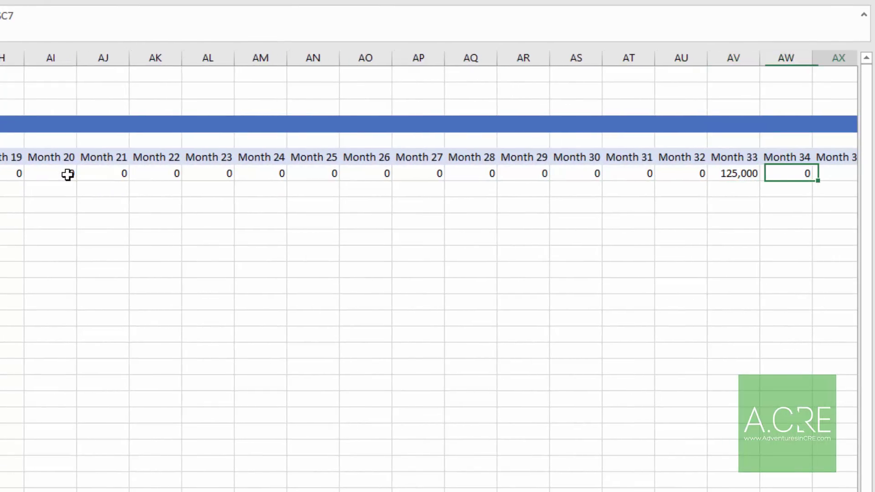
pyautogui.press('Right')
pyautogui.press('Right')
pyautogui.press('Right')
pyautogui.press('Right')
pyautogui.press('Right')
pyautogui.press('Right')
pyautogui.press('Right')
pyautogui.press('Right')
pyautogui.press('Right')
pyautogui.press('Right')
pyautogui.press('Right')
pyautogui.press('Right')
pyautogui.press('Right')
pyautogui.press('Right')
pyautogui.press('Right')
pyautogui.press('Right')
pyautogui.press('Right')
pyautogui.press('Right')
pyautogui.press('Right')
pyautogui.press('Right')
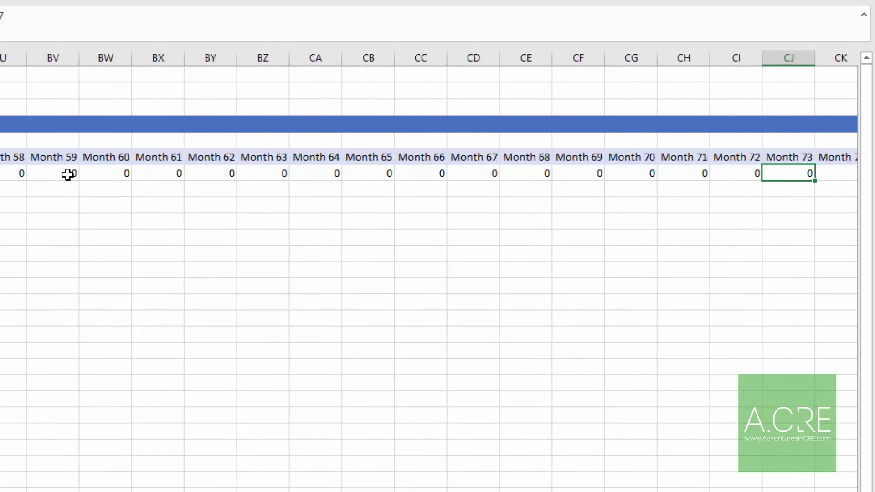
pyautogui.press('Left')
pyautogui.press('Left')
pyautogui.press('Left')
pyautogui.press('Left')
pyautogui.press('Left')
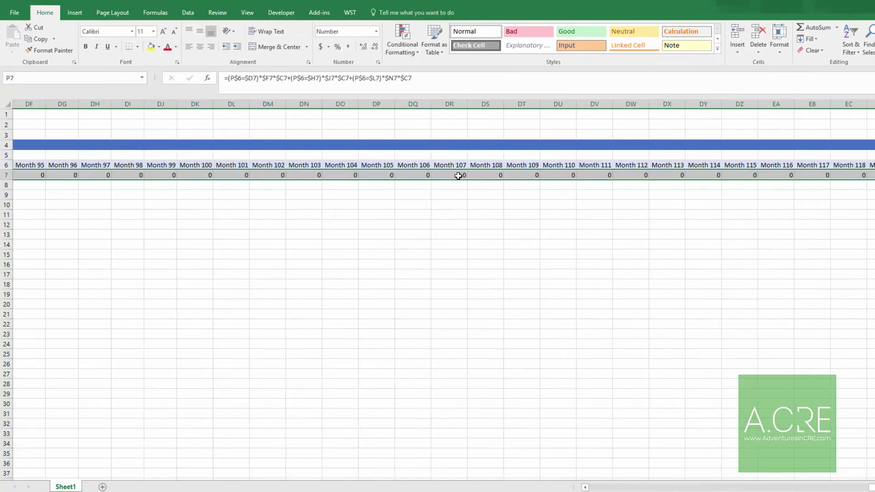
pyautogui.hotkey('ctrl', 'c')
pyautogui.press('Down')
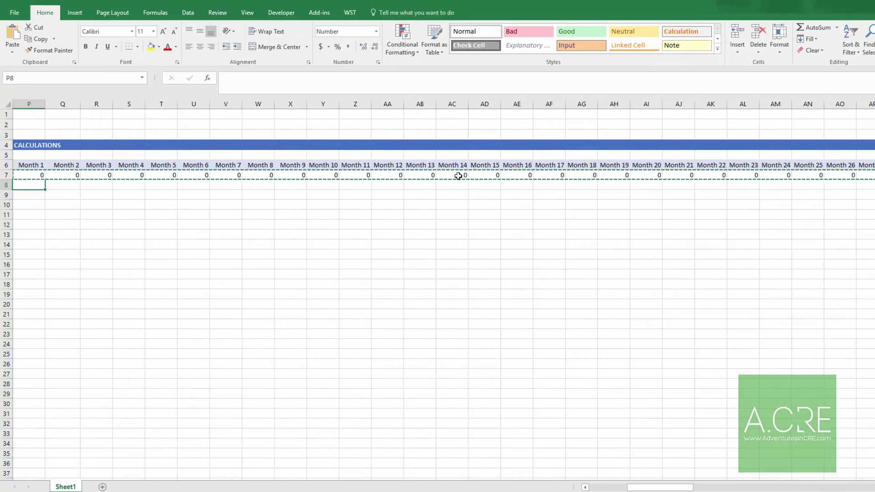
pyautogui.hotkey('ctrl', 'v')
pyautogui.press('Down')
pyautogui.hotkey('ctrl', 'v')
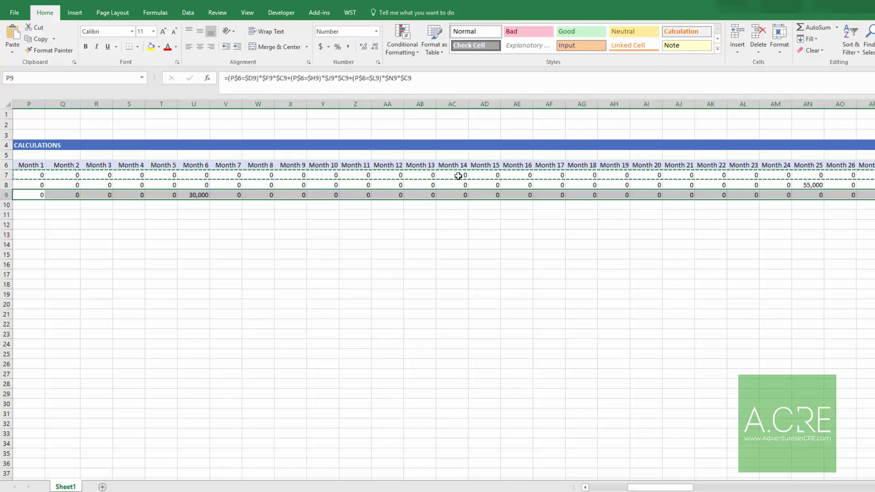
pyautogui.hotkey('ctrl', 'Left')
pyautogui.hotkey('ctrl', 'Left')
pyautogui.hotkey('ctrl', 'Left')
pyautogui.hotkey('ctrl', 'Left')
pyautogui.hotkey('ctrl', 'Left')
pyautogui.hotkey('ctrl', 'Left')
pyautogui.hotkey('ctrl', 'Left')
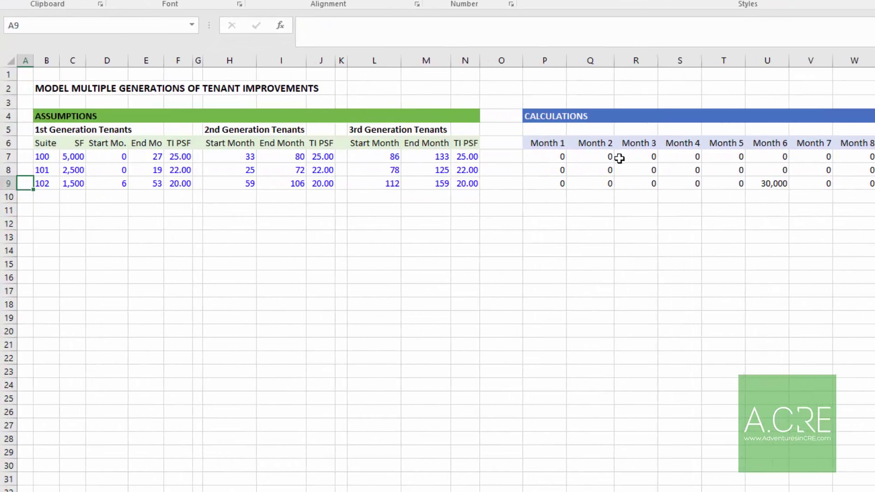
pyautogui.click(115, 182)
pyautogui.click(177, 183)
pyautogui.click(75, 182)
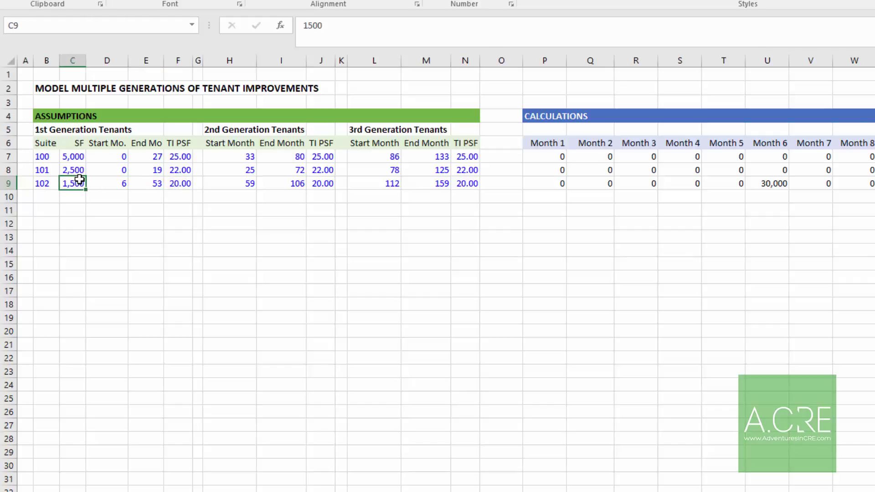
pyautogui.click(108, 183)
pyautogui.click(768, 183)
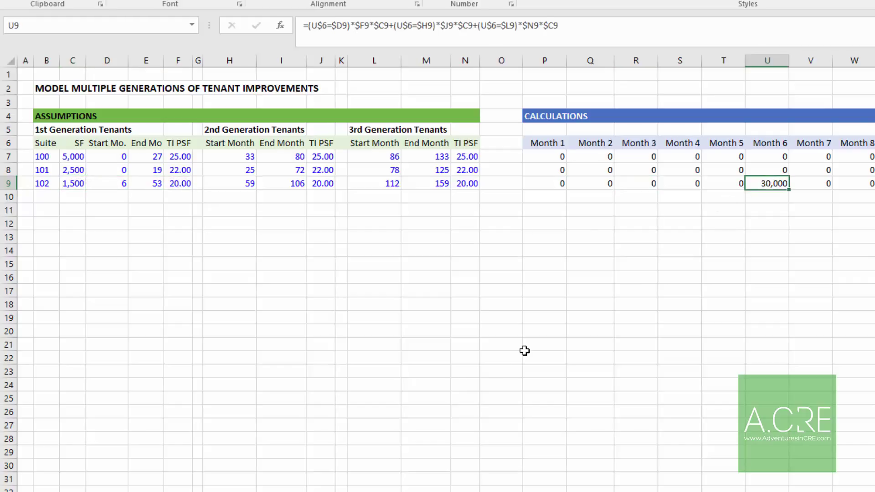
pyautogui.click(245, 184)
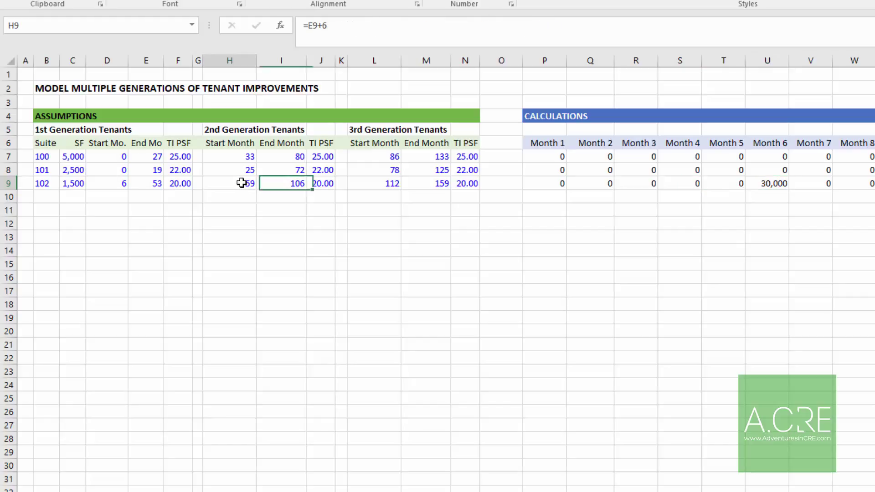
pyautogui.click(370, 183)
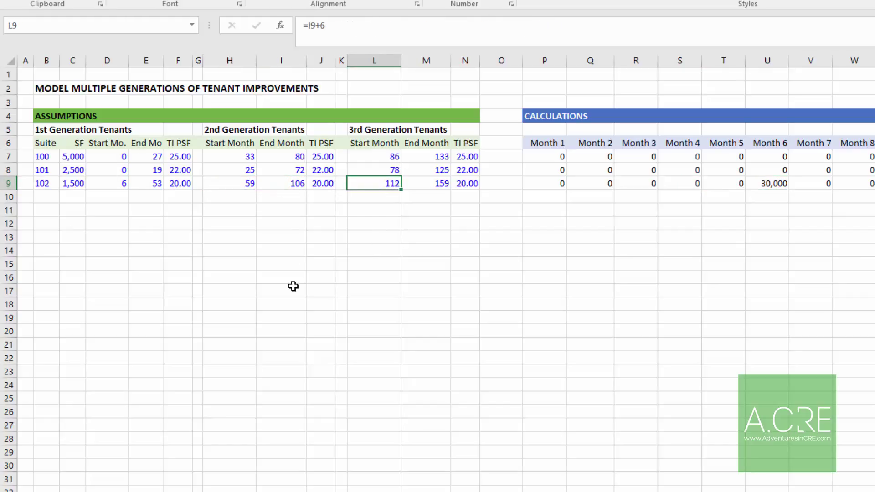
pyautogui.click(244, 168)
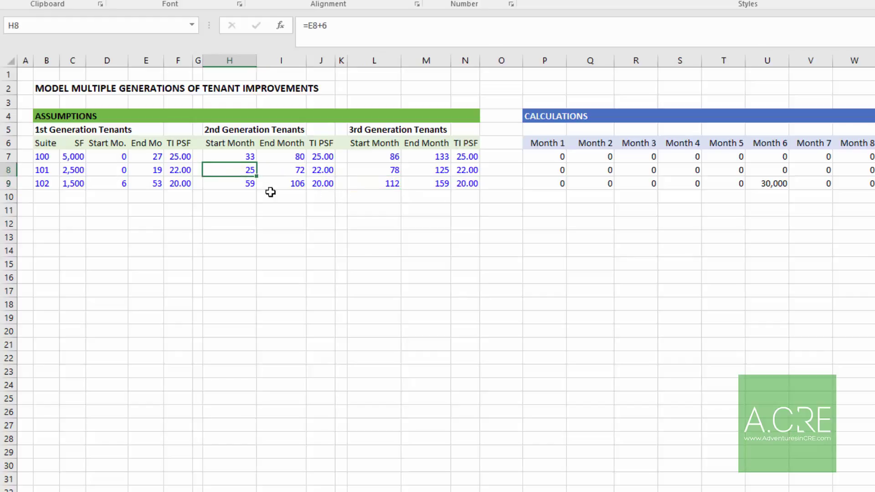
pyautogui.click(380, 170)
pyautogui.click(770, 170)
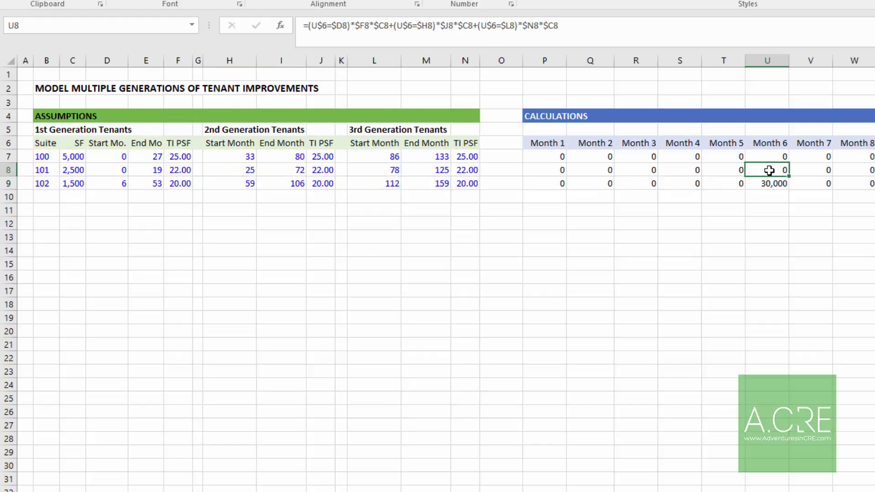
pyautogui.press('Right')
pyautogui.press('Right')
pyautogui.press('Right')
pyautogui.press('Right')
pyautogui.press('Right')
pyautogui.press('Right')
pyautogui.press('Right')
pyautogui.press('Right')
pyautogui.press('Right')
pyautogui.press('Right')
pyautogui.press('Right')
pyautogui.press('Right')
pyautogui.press('Right')
pyautogui.press('Right')
pyautogui.press('Right')
pyautogui.press('Right')
pyautogui.press('Right')
pyautogui.press('Right')
pyautogui.press('Right')
pyautogui.press('Right')
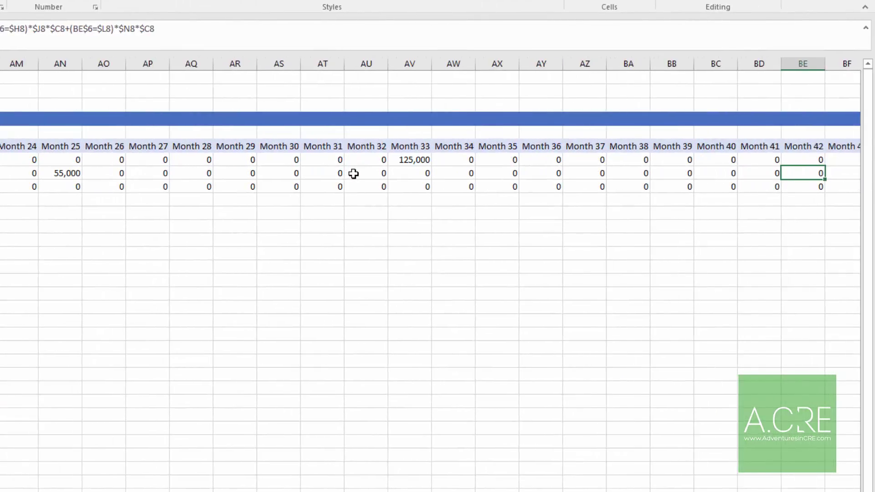
pyautogui.press('Right')
pyautogui.press('Right')
pyautogui.press('Right')
pyautogui.press('Right')
pyautogui.press('Right')
pyautogui.press('Right')
pyautogui.press('Right')
pyautogui.press('Right')
pyautogui.press('Right')
pyautogui.press('Right')
pyautogui.press('Right')
pyautogui.press('Right')
pyautogui.press('Right')
pyautogui.press('Right')
pyautogui.press('Right')
pyautogui.press('Right')
pyautogui.press('Right')
pyautogui.press('Right')
pyautogui.press('Right')
pyautogui.press('Right')
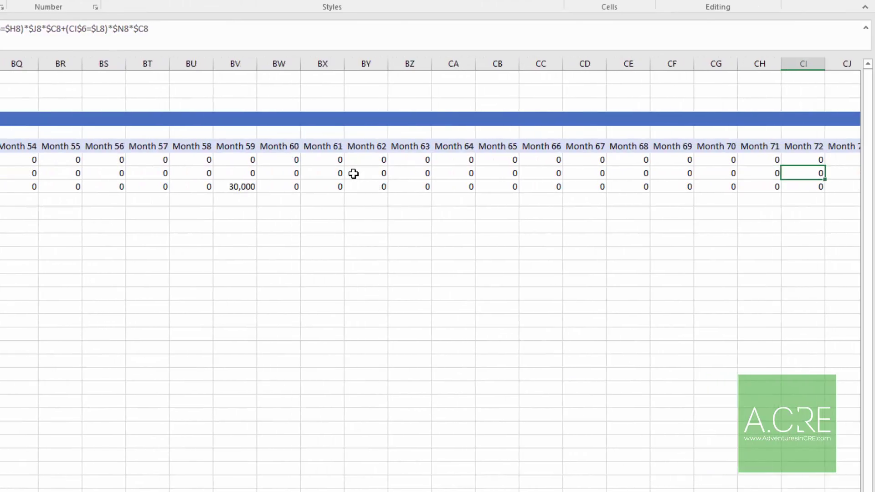
pyautogui.press('Right')
pyautogui.press('Right')
pyautogui.press('Right')
pyautogui.press('Right')
pyautogui.press('Right')
pyautogui.press('Right')
pyautogui.press('Right')
pyautogui.press('Right')
pyautogui.press('Right')
pyautogui.press('Right')
pyautogui.press('Right')
pyautogui.press('Right')
pyautogui.press('Right')
pyautogui.press('Right')
pyautogui.press('Right')
pyautogui.press('Right')
pyautogui.press('Right')
pyautogui.press('Right')
pyautogui.press('Right')
pyautogui.press('Right')
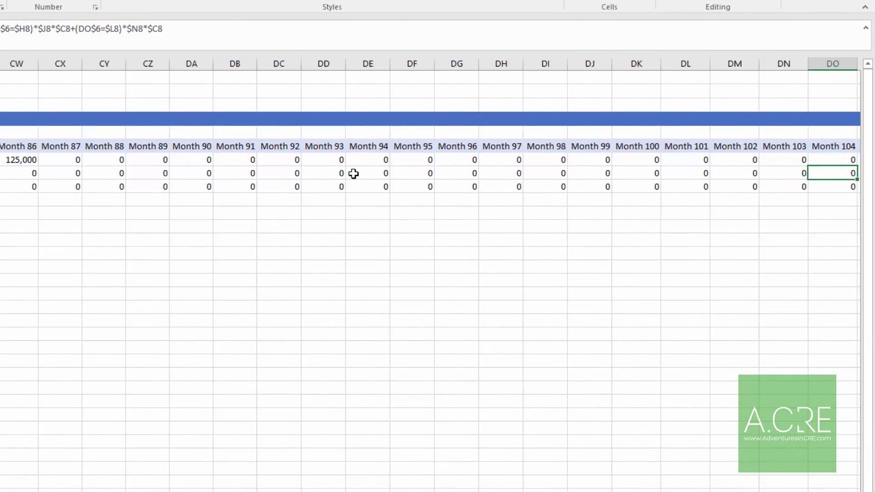
pyautogui.hotkey('ctrl', 'Left')
pyautogui.press('Home')
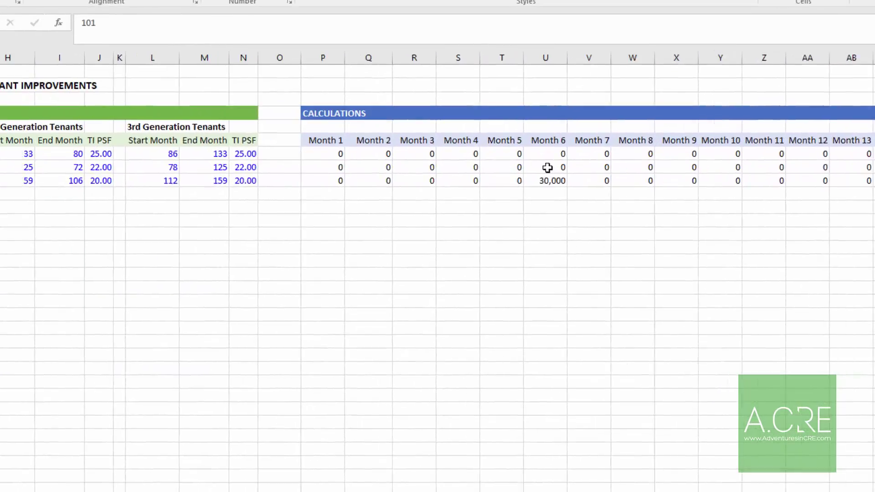
# Label O10 'Total' and enter =SUM(P7:P9) in P10 for the Month 1 total
pyautogui.press('Down')
pyautogui.press('Down')
pyautogui.press('Right')
pyautogui.press('Right')
pyautogui.press('Right')
pyautogui.press('Right')
pyautogui.press('Right')
pyautogui.press('Right')
pyautogui.press('Right')
pyautogui.press('Right')
pyautogui.press('Right')
pyautogui.press('Right')
pyautogui.press('Right')
pyautogui.press('Right')
pyautogui.press('Right')
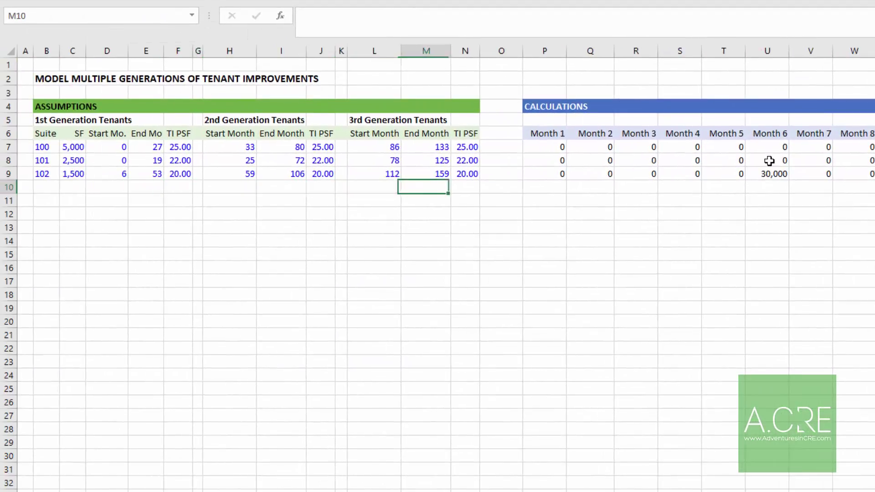
pyautogui.write('Total')
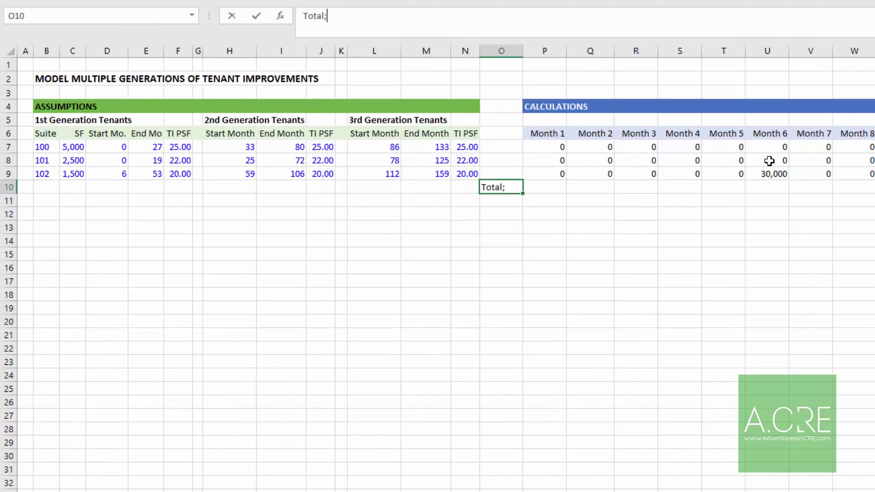
pyautogui.press('Return')
pyautogui.press('Up')
pyautogui.press('Right')
pyautogui.write('=SUM(')
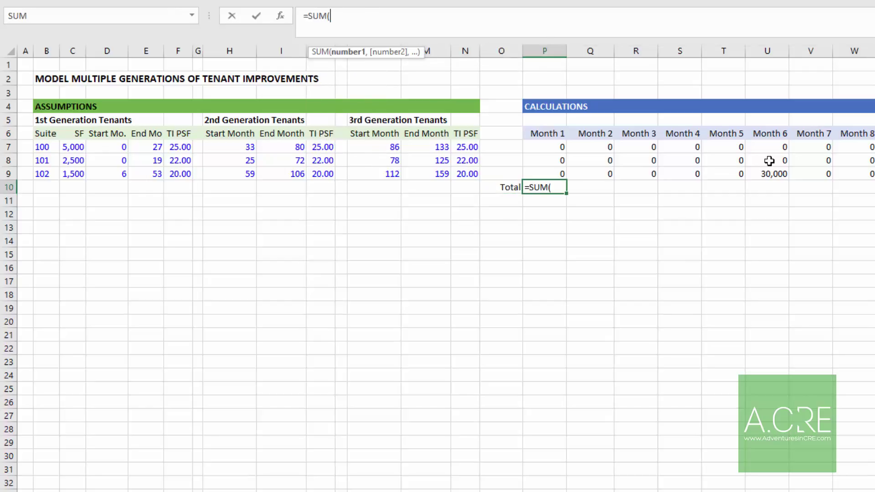
pyautogui.press('Up')
pyautogui.hotkey('shift', 'Up')
pyautogui.hotkey('shift', 'Up')
pyautogui.press('Return')
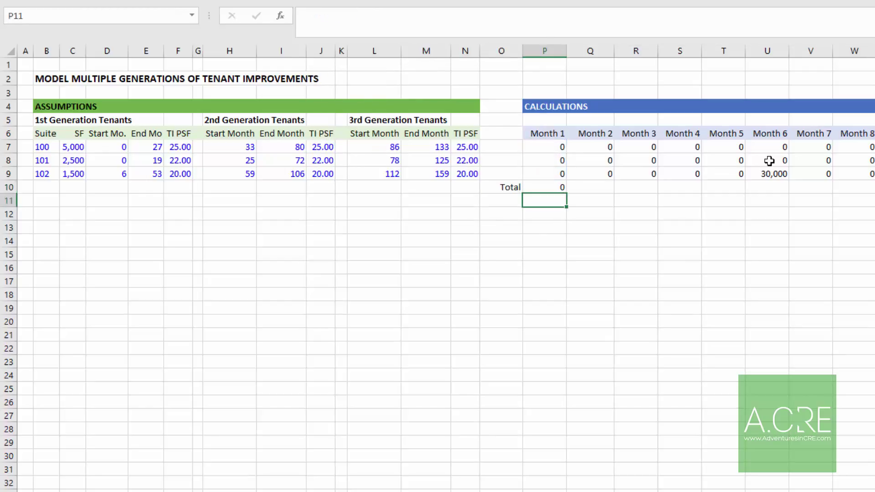
# Underline suite 102's payouts across all months in row 9
pyautogui.press('Up')
pyautogui.press('Up')
pyautogui.hotkey('ctrl', 'shift', 'Right')
pyautogui.hotkey('ctrl', 'u')
pyautogui.hotkey('ctrl', 'BackSpace')
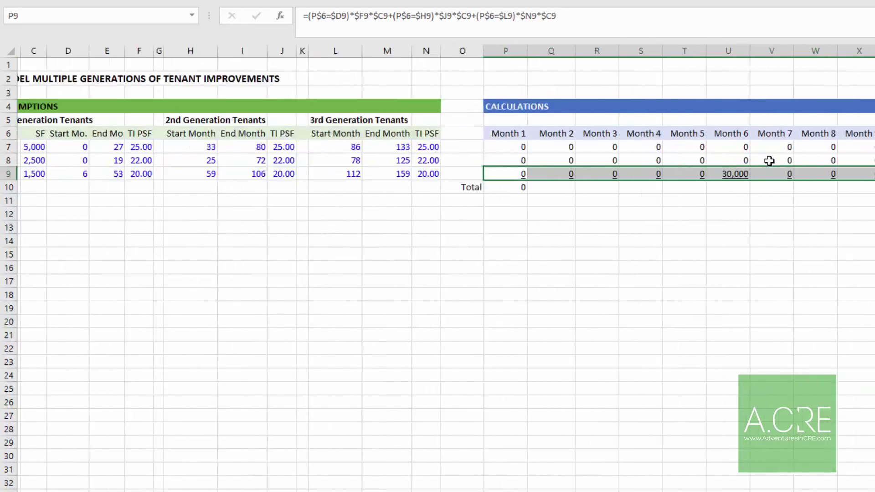
pyautogui.press('Down')
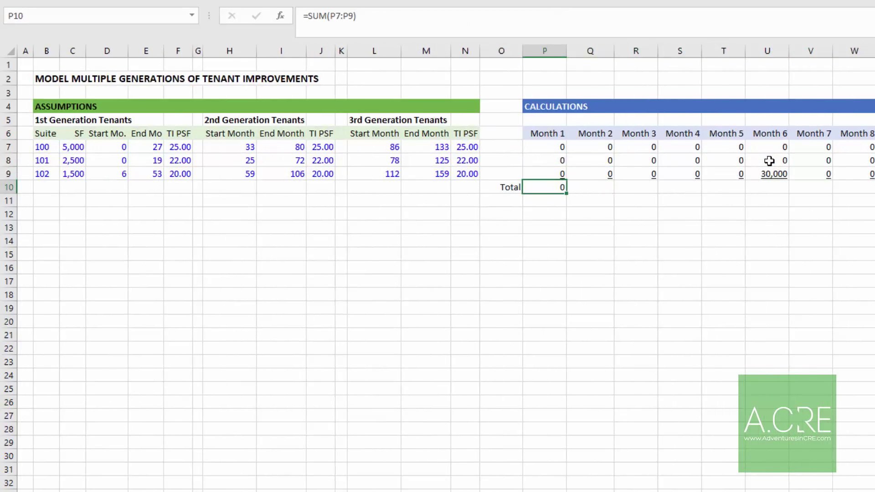
# Copy the Month 1 total formula across row 10 to the last month
pyautogui.hotkey('ctrl', 'c')
pyautogui.press('Up')
pyautogui.hotkey('ctrl', 'Right')
pyautogui.press('Down')
pyautogui.hotkey('ctrl', 'shift', 'Left')
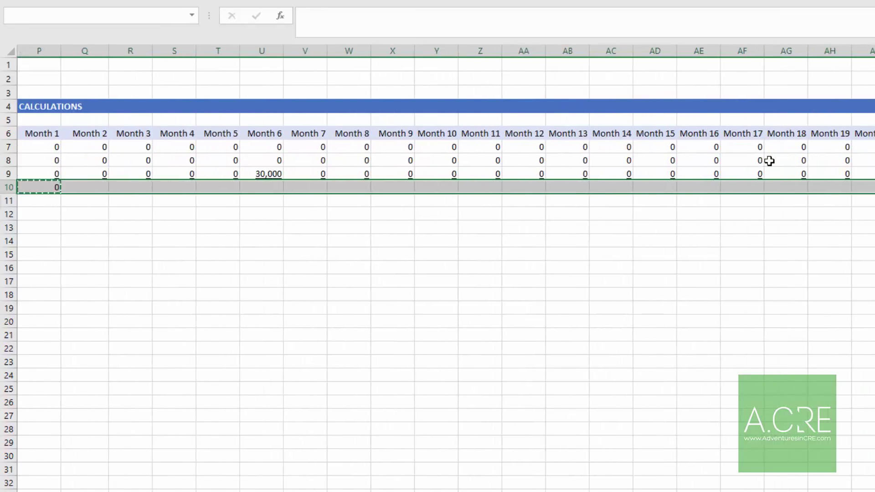
pyautogui.hotkey('ctrl', 'v')
pyautogui.press('Down')
# Review the monthly totals along row 10, e.g. 30,000 at Month 6, then return to the sheet start
pyautogui.press('Up')
pyautogui.hotkey('ctrl', 'Left')
pyautogui.press('Left')
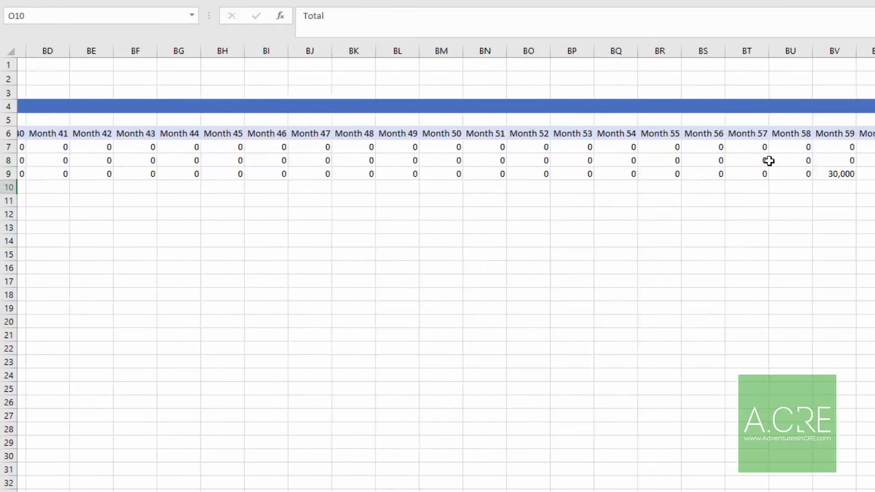
pyautogui.press('Left')
pyautogui.press('Left')
pyautogui.press('Left')
pyautogui.press('Right')
pyautogui.press('Right')
pyautogui.press('Right')
pyautogui.press('Right')
pyautogui.press('Right')
pyautogui.press('Right')
pyautogui.press('Right')
pyautogui.press('Right')
pyautogui.press('Right')
pyautogui.press('Right')
pyautogui.press('Right')
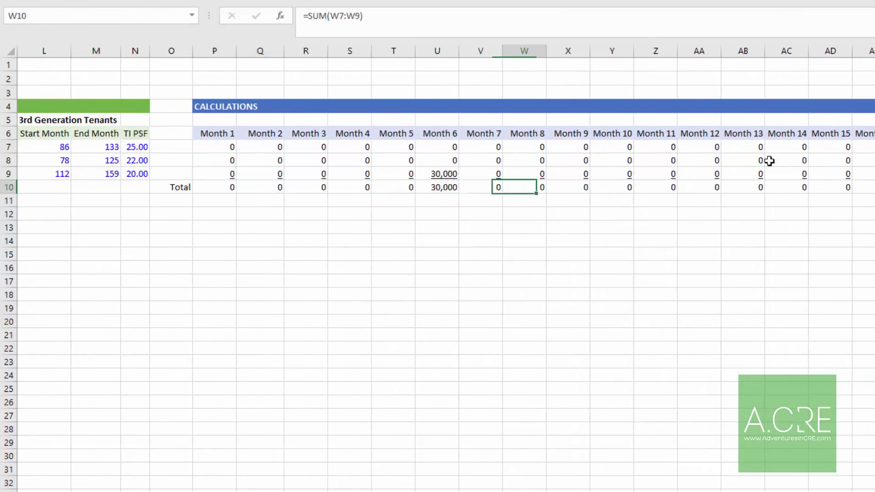
pyautogui.press('Right')
pyautogui.press('Right')
pyautogui.press('Right')
pyautogui.press('Right')
pyautogui.press('Right')
pyautogui.press('Right')
pyautogui.press('Right')
pyautogui.press('Right')
pyautogui.press('Right')
pyautogui.press('Right')
pyautogui.press('Right')
pyautogui.press('Right')
pyautogui.press('Right')
pyautogui.press('Right')
pyautogui.press('Right')
pyautogui.press('Right')
pyautogui.press('Right')
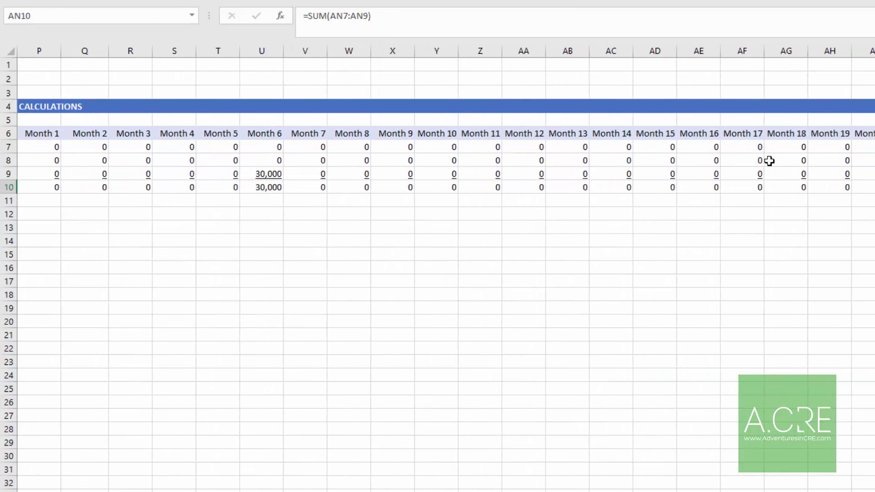
pyautogui.press('Right')
pyautogui.press('Right')
pyautogui.press('Right')
pyautogui.press('Right')
pyautogui.press('Right')
pyautogui.press('Right')
pyautogui.press('Right')
pyautogui.press('Right')
pyautogui.press('Right')
pyautogui.press('Right')
pyautogui.press('Right')
pyautogui.press('Right')
pyautogui.press('Right')
pyautogui.press('Right')
pyautogui.press('Right')
pyautogui.press('Right')
pyautogui.press('Right')
pyautogui.press('Right')
pyautogui.press('Right')
pyautogui.press('Right')
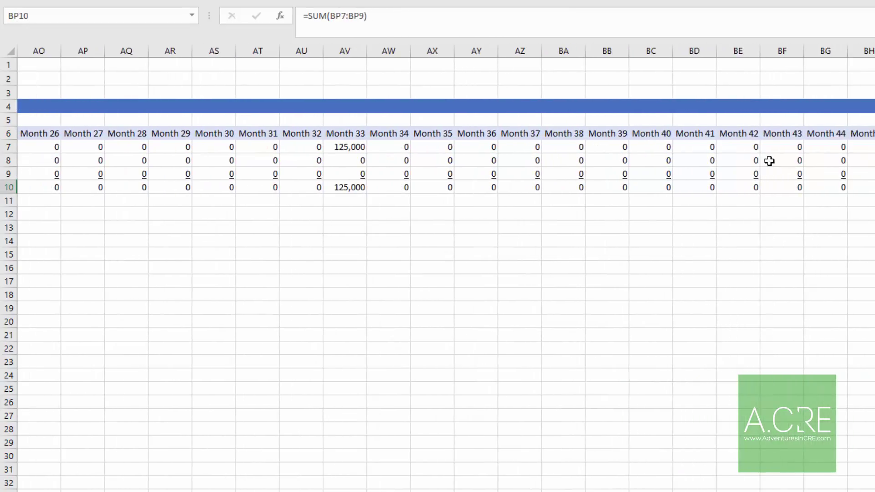
pyautogui.press('Right')
pyautogui.press('Right')
pyautogui.press('Right')
pyautogui.press('Right')
pyautogui.press('Right')
pyautogui.press('Home')
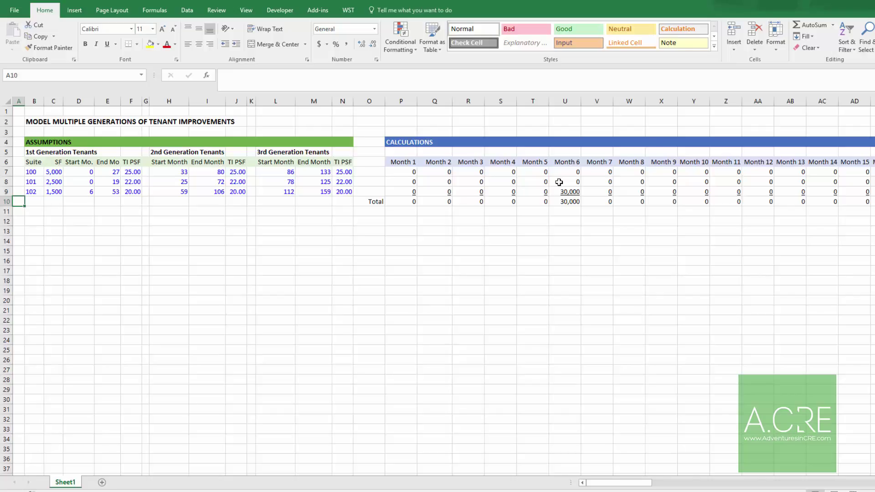
pyautogui.click(401, 173)
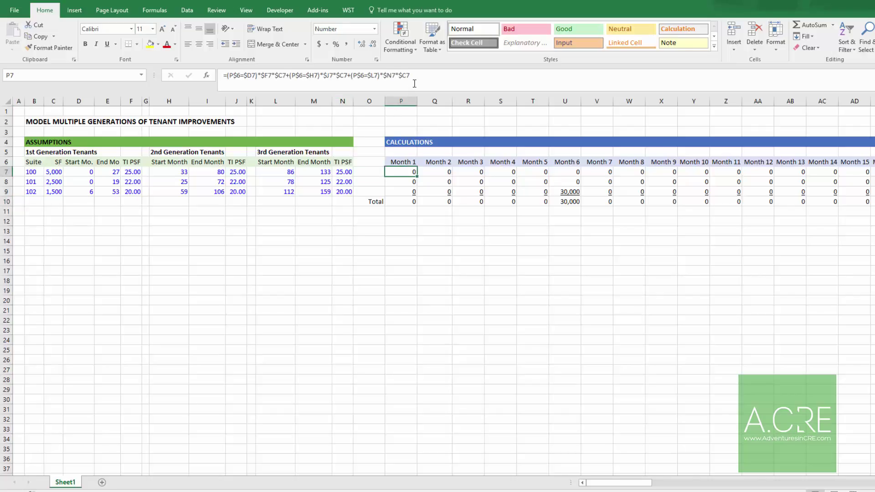
pyautogui.moveTo(415, 84); pyautogui.dragTo(222, 80)
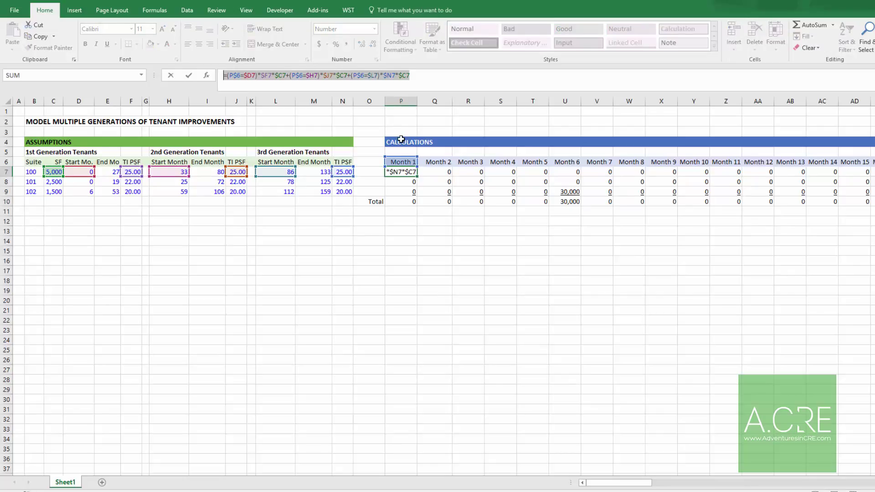
pyautogui.press('Escape')
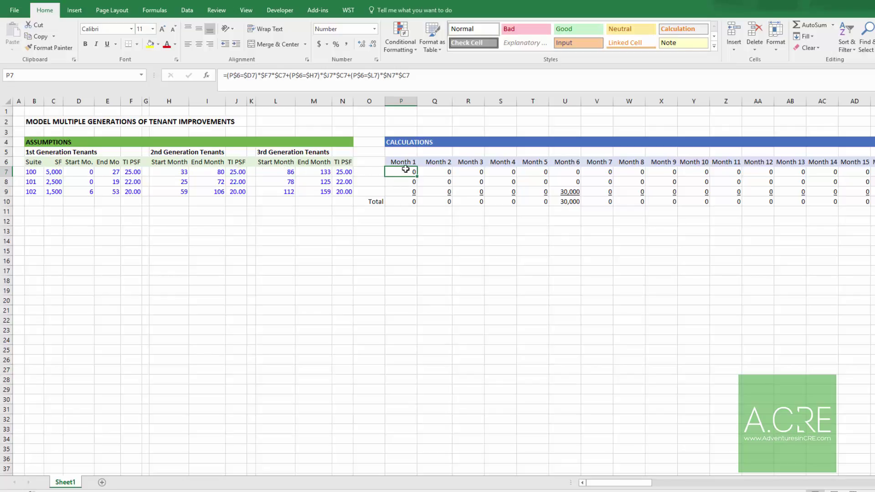
pyautogui.click(409, 162)
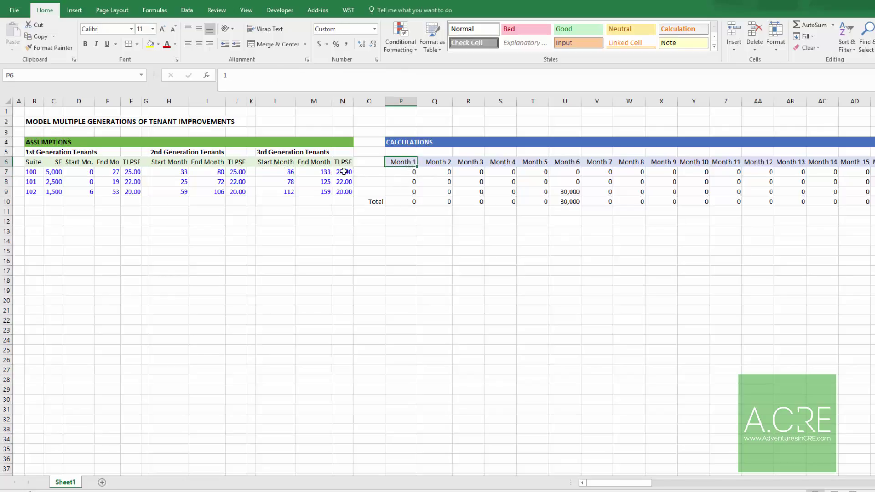
pyautogui.moveTo(84, 171); pyautogui.dragTo(107, 172)
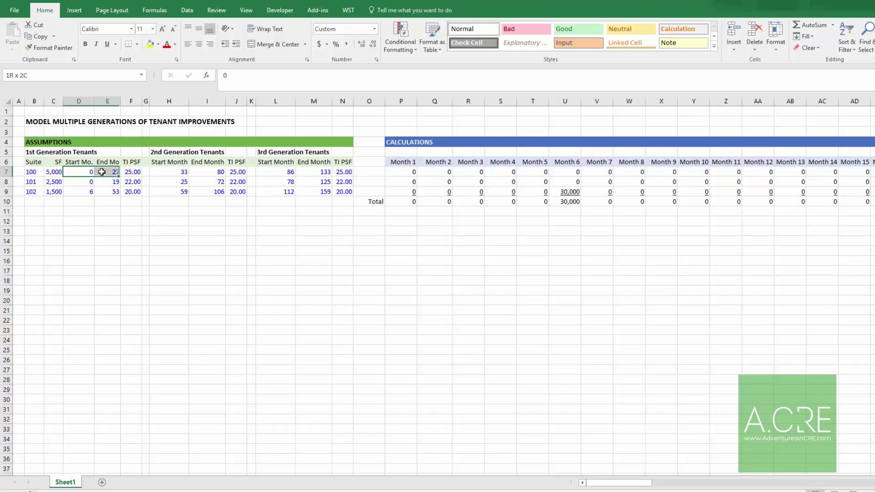
pyautogui.click(410, 165)
pyautogui.click(409, 171)
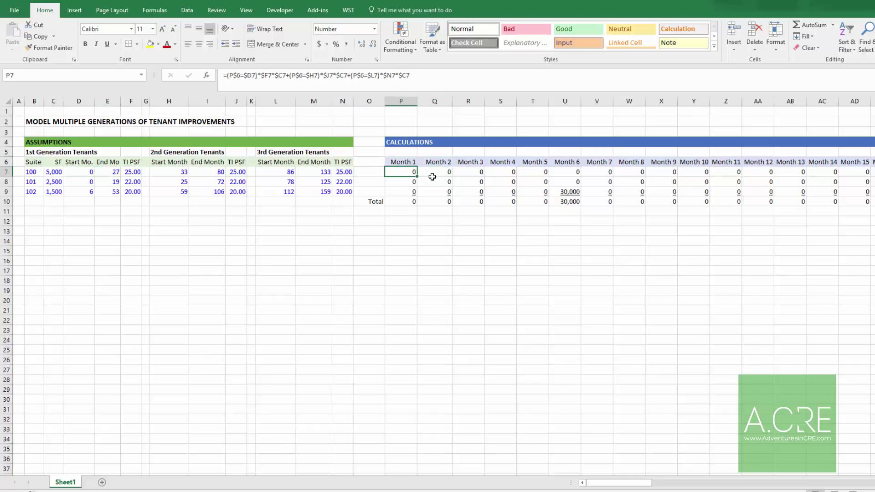